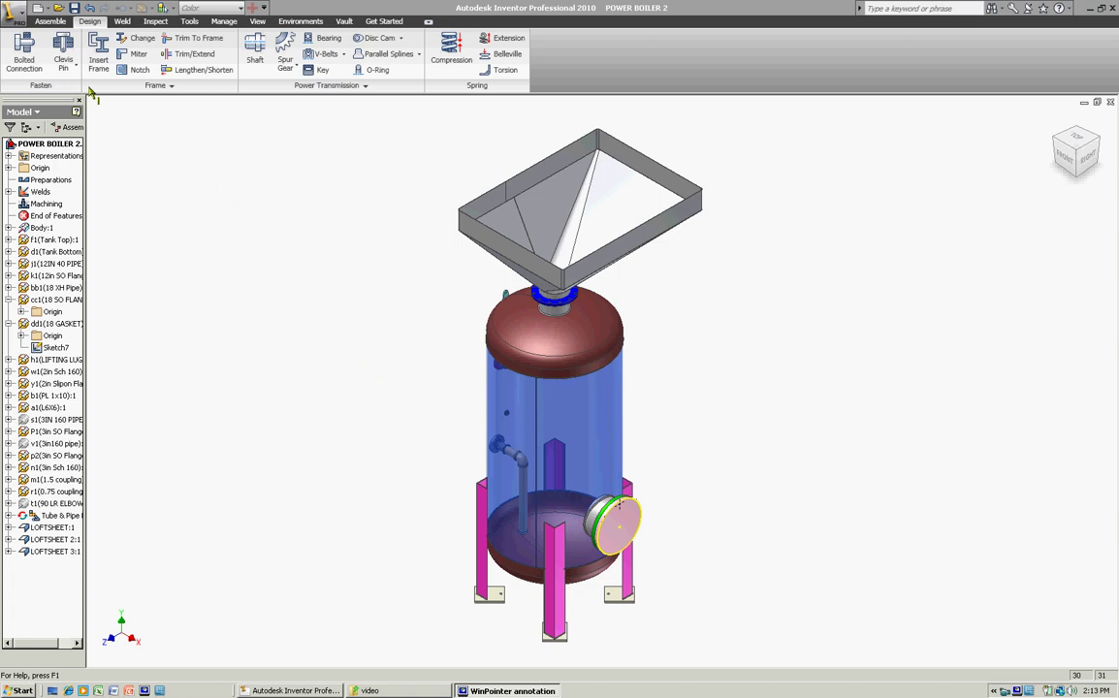
# Annotate the side flange with an arrow and a loop, then zoom in on it.
pyautogui.moveTo(4, 77)
pyautogui.mouseDown()
pyautogui.moveTo(66, 70)
pyautogui.moveTo(34, 36)
pyautogui.mouseUp()
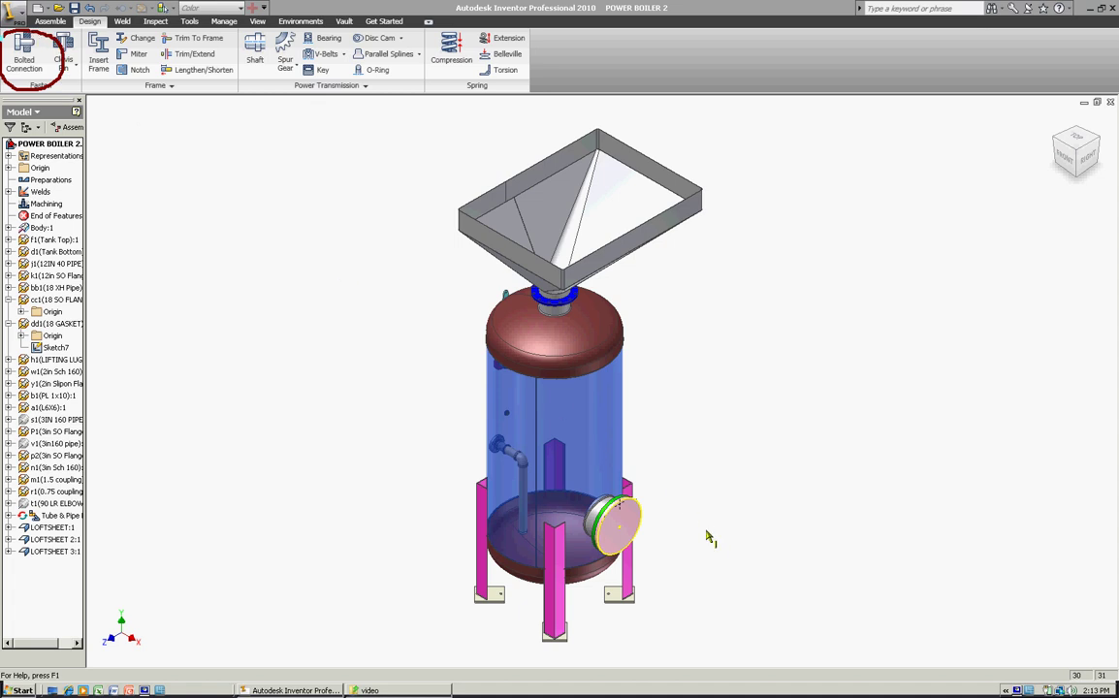
pyautogui.moveTo(632, 501); pyautogui.dragTo(694, 448)
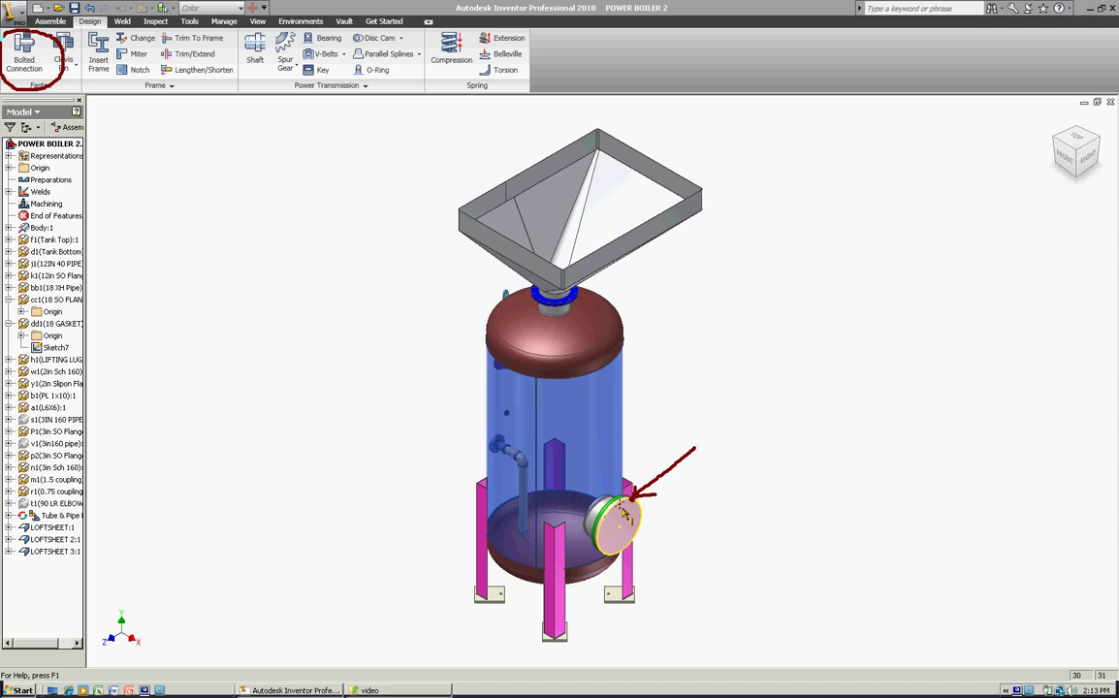
pyautogui.moveTo(609, 477)
pyautogui.mouseDown()
pyautogui.moveTo(572, 496)
pyautogui.moveTo(558, 565)
pyautogui.moveTo(593, 597)
pyautogui.moveTo(650, 586)
pyautogui.moveTo(670, 551)
pyautogui.moveTo(670, 497)
pyautogui.moveTo(709, 518)
pyautogui.mouseUp()
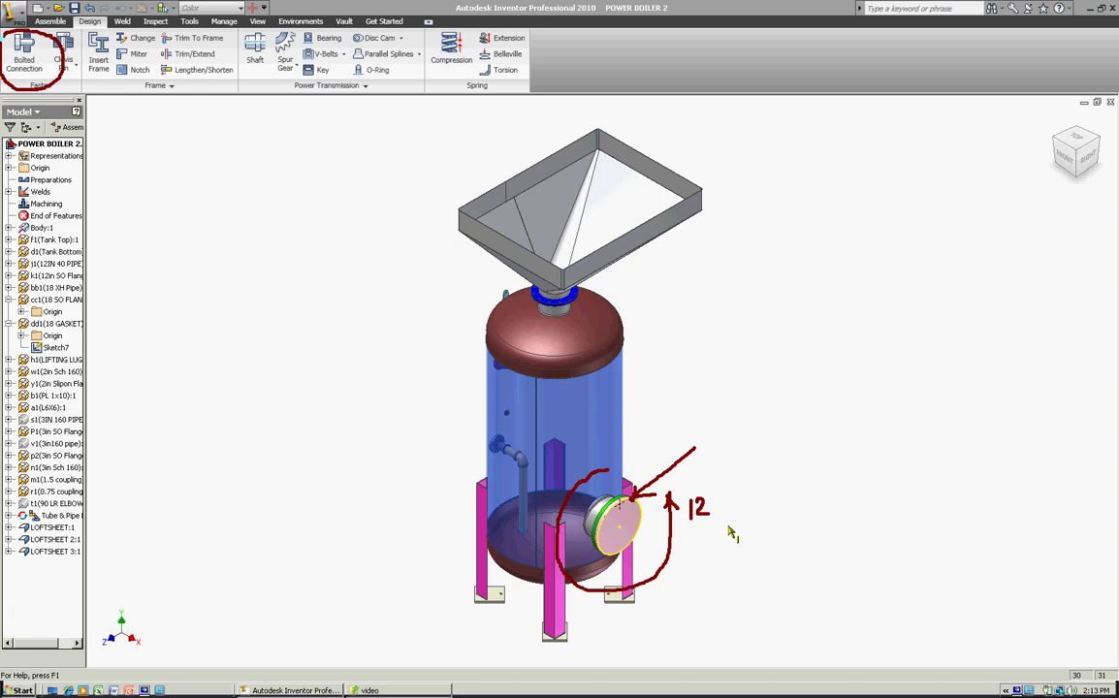
pyautogui.press('Escape')
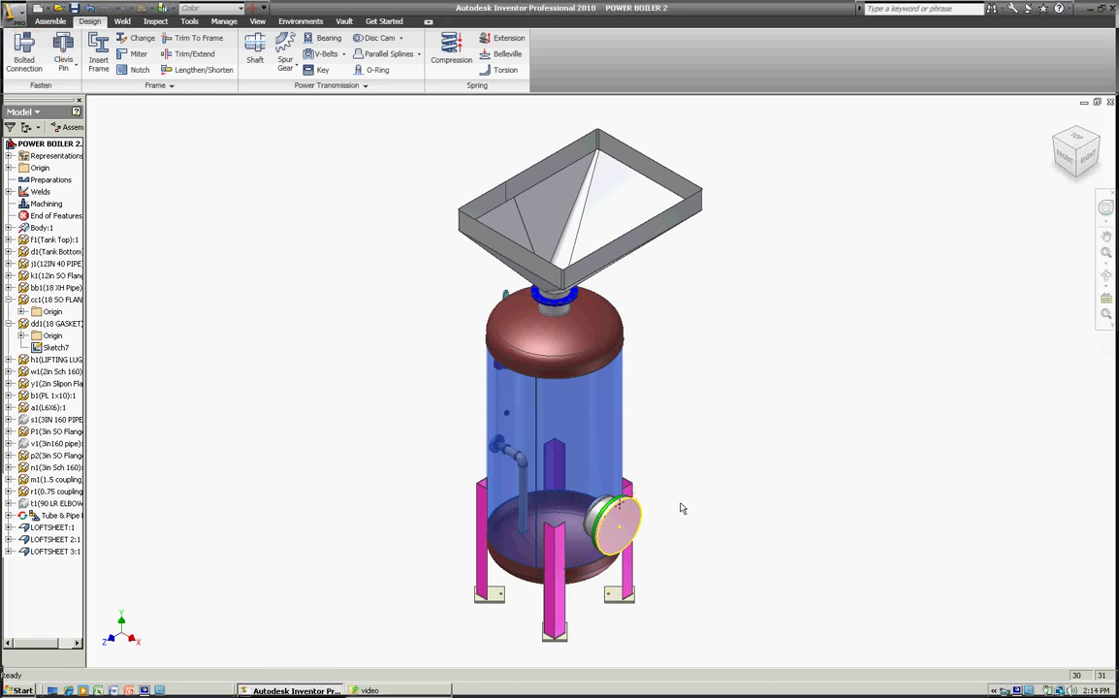
pyautogui.scroll(-5, 677, 522)
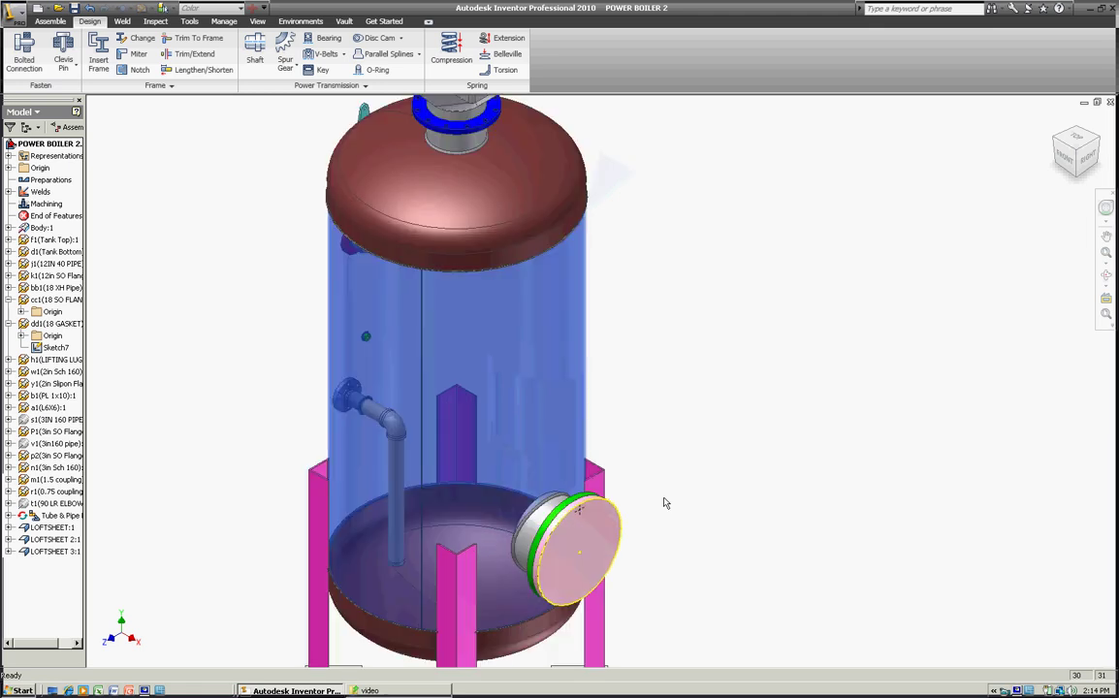
pyautogui.scroll(-3, 640, 248)
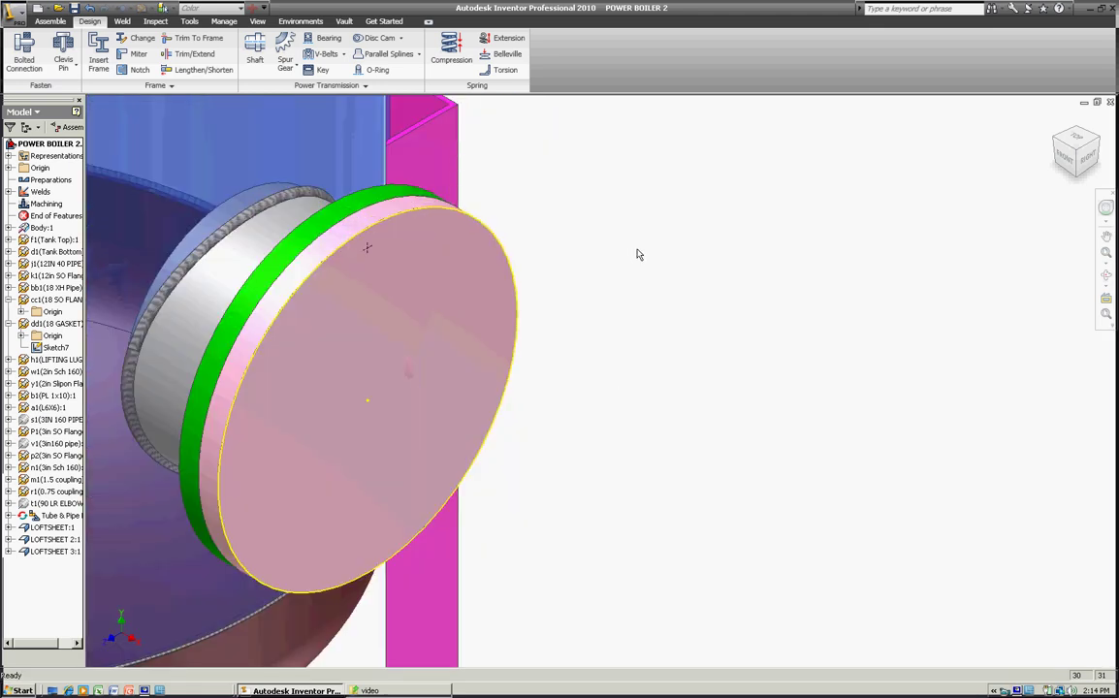
pyautogui.click(21, 58)
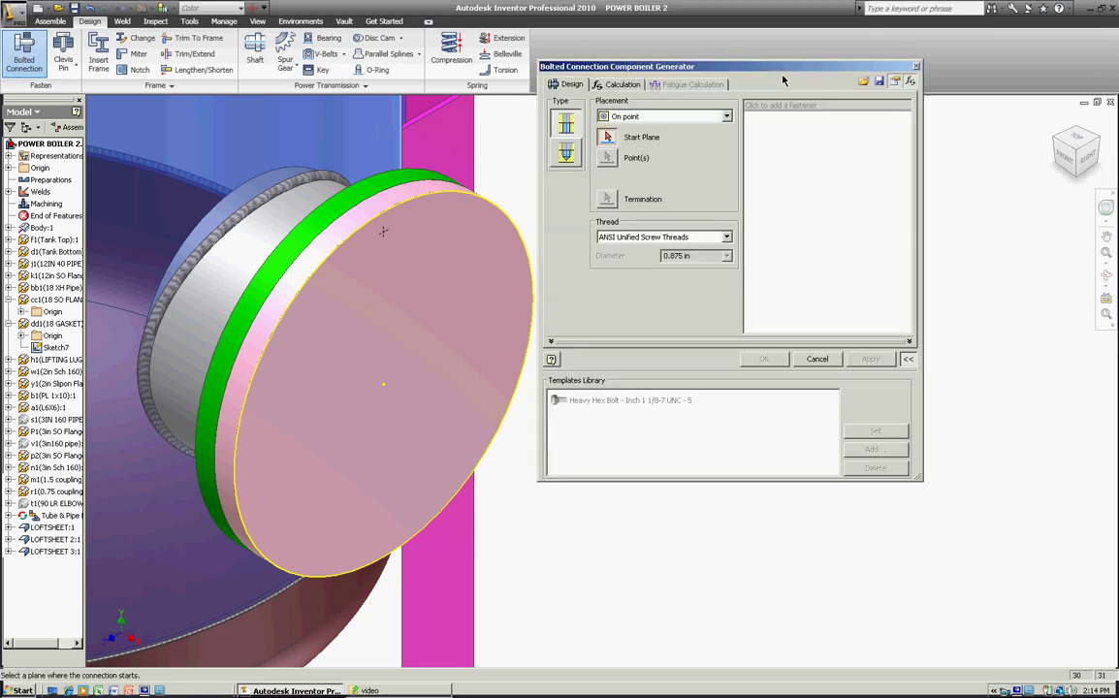
pyautogui.moveTo(784, 73); pyautogui.dragTo(809, 80)
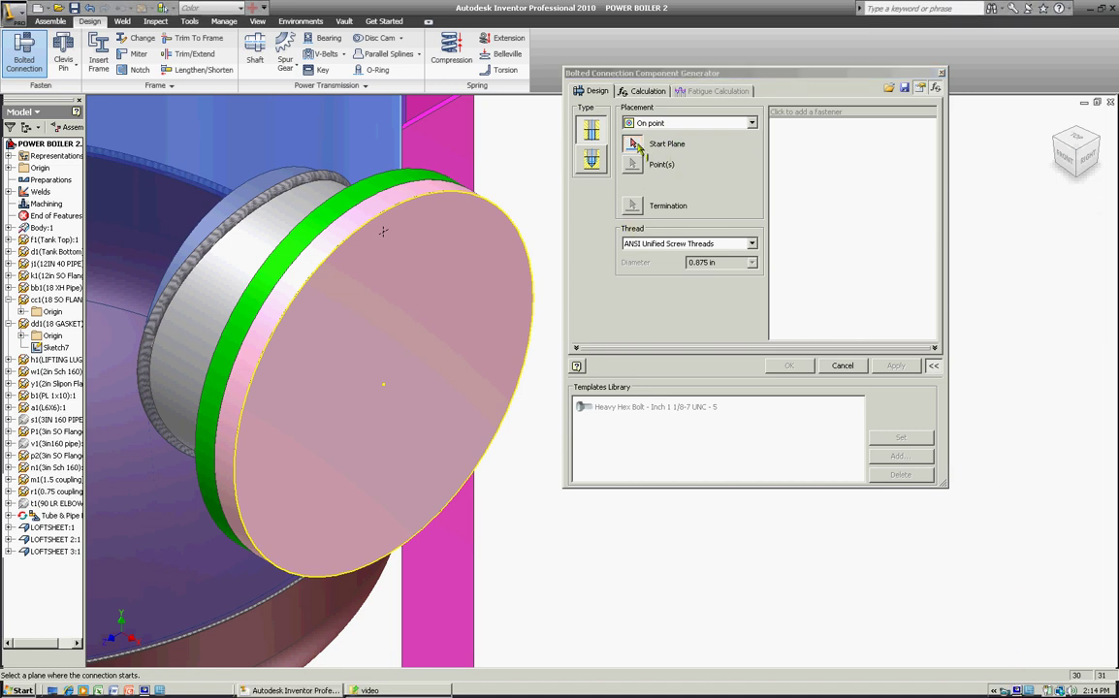
pyautogui.moveTo(625, 143)
pyautogui.mouseDown()
pyautogui.moveTo(518, 161)
pyautogui.moveTo(503, 238)
pyautogui.moveTo(459, 250)
pyautogui.mouseUp()
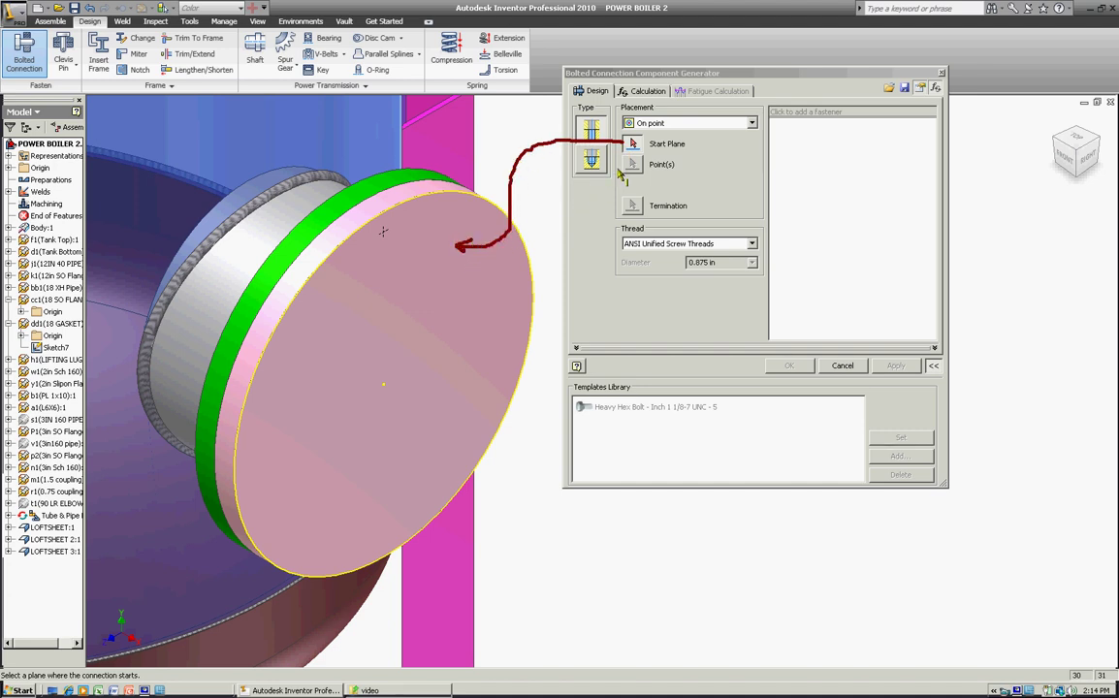
pyautogui.moveTo(620, 167)
pyautogui.mouseDown()
pyautogui.moveTo(525, 302)
pyautogui.moveTo(448, 322)
pyautogui.moveTo(389, 285)
pyautogui.moveTo(383, 254)
pyautogui.mouseUp()
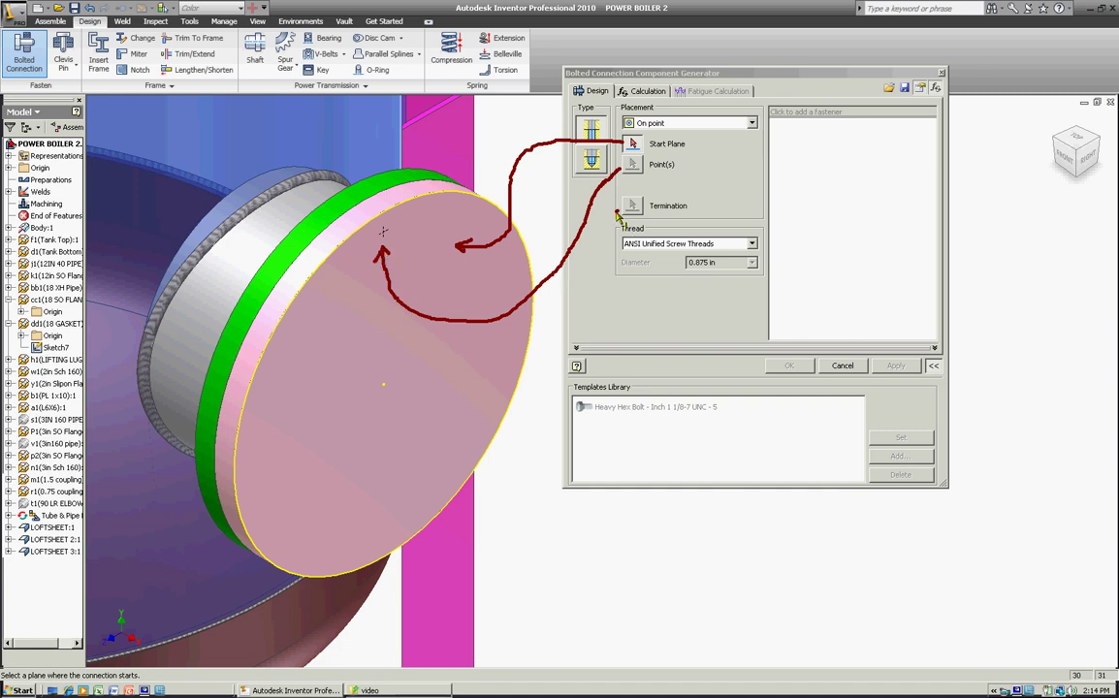
pyautogui.moveTo(615, 216)
pyautogui.mouseDown()
pyautogui.moveTo(525, 272)
pyautogui.moveTo(477, 395)
pyautogui.moveTo(325, 330)
pyautogui.moveTo(298, 230)
pyautogui.moveTo(309, 183)
pyautogui.moveTo(325, 201)
pyautogui.moveTo(329, 187)
pyautogui.mouseUp()
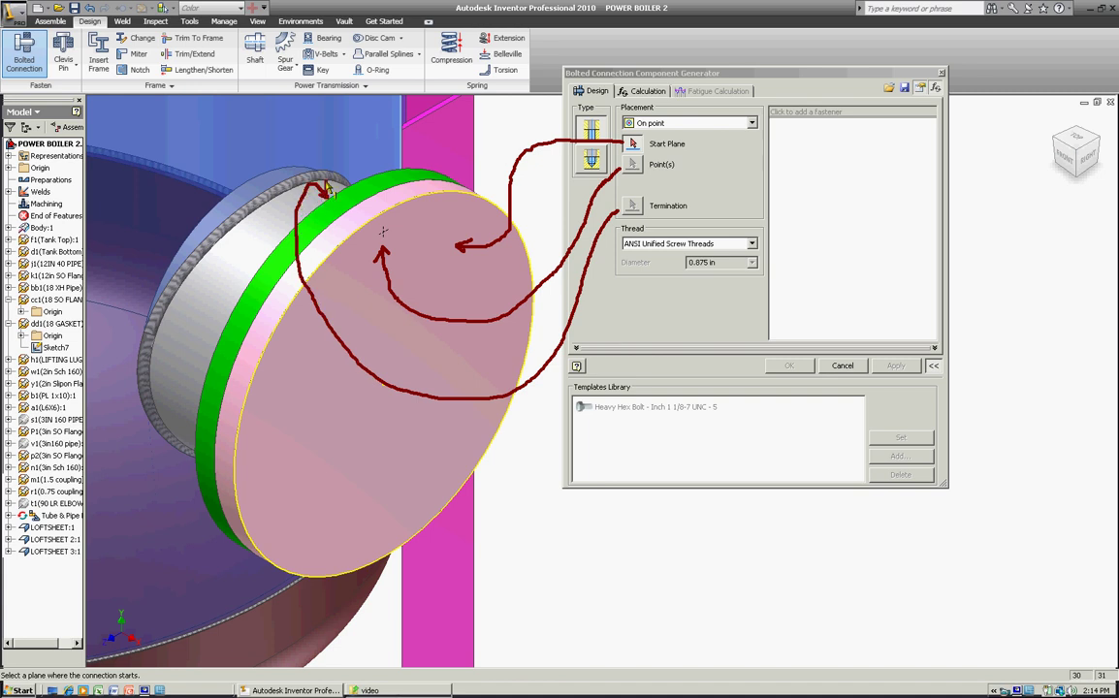
pyautogui.press('Escape')
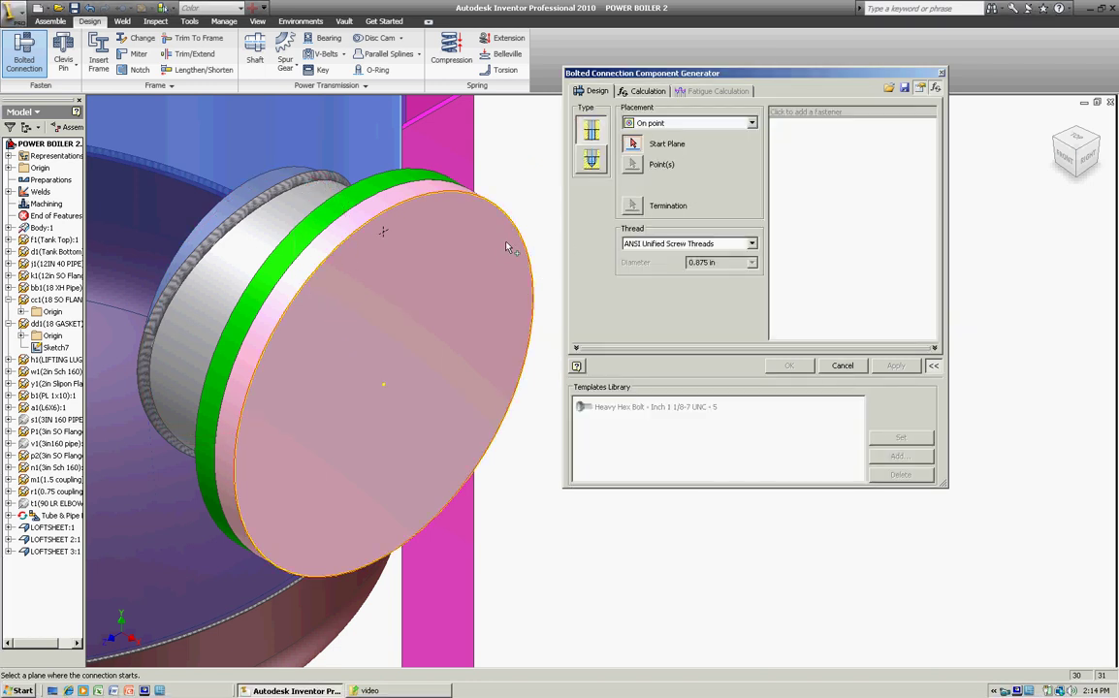
# Place a trial connection: flange face as start plane, point near the rim, gasket face as termination.
pyautogui.click(453, 242)
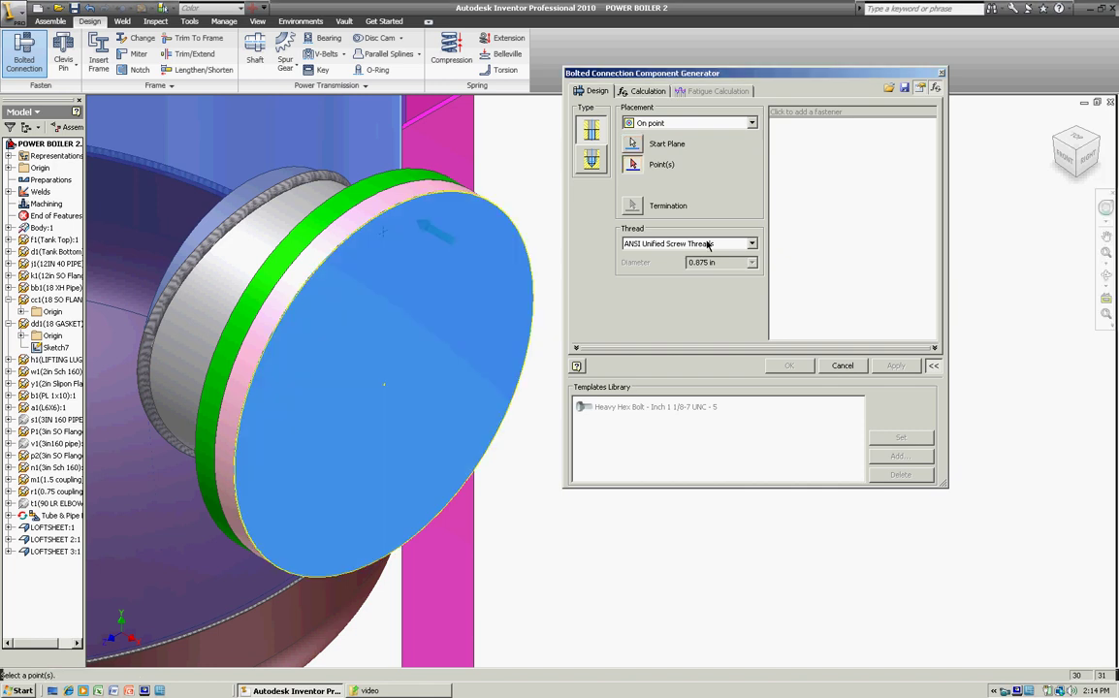
pyautogui.click(383, 234)
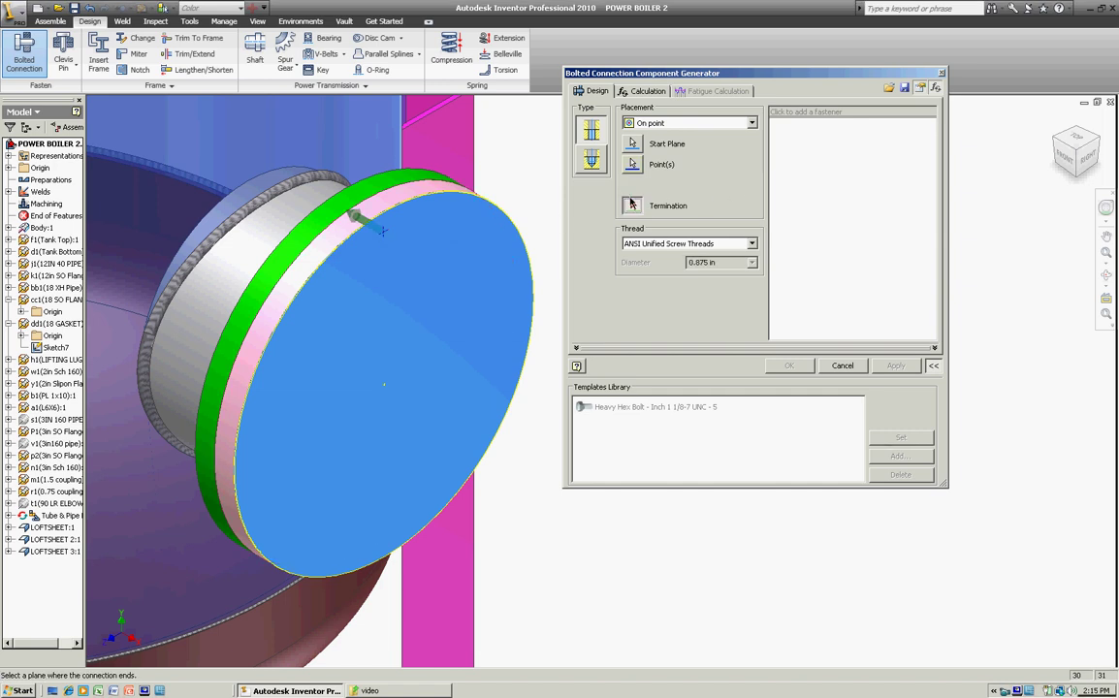
pyautogui.click(383, 181)
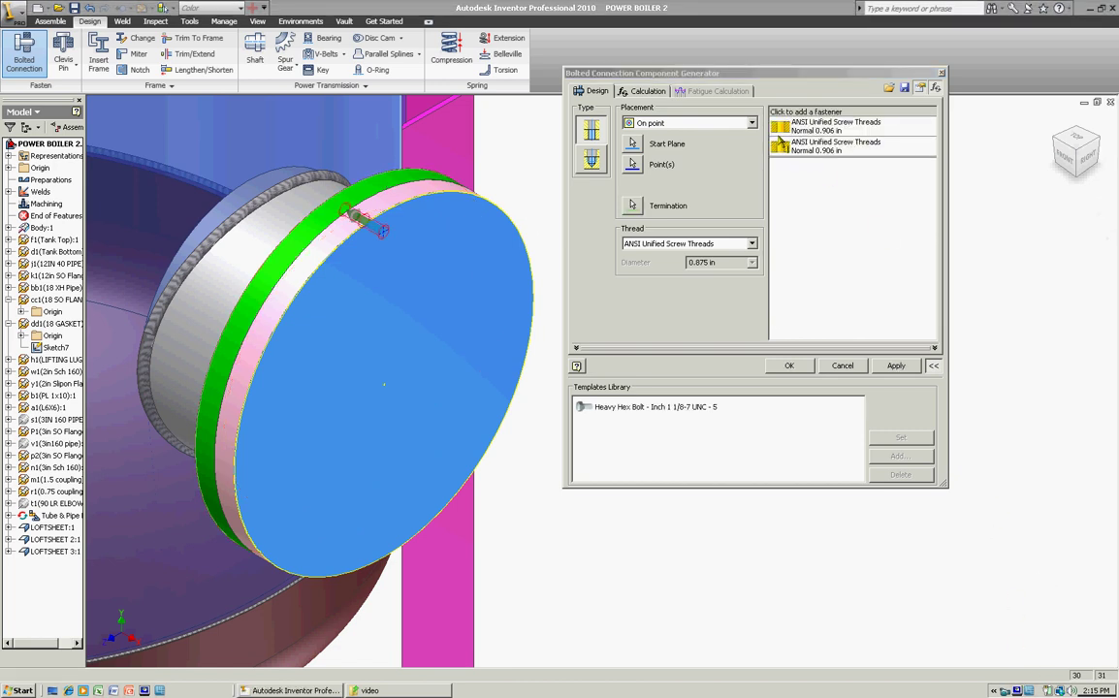
# Annotate the fastener stack and strength calculation options, then cancel the generator.
pyautogui.moveTo(766, 136)
pyautogui.mouseDown()
pyautogui.moveTo(696, 169)
pyautogui.moveTo(404, 238)
pyautogui.mouseUp()
pyautogui.moveTo(793, 161)
pyautogui.mouseDown()
pyautogui.moveTo(749, 269)
pyautogui.moveTo(646, 386)
pyautogui.moveTo(385, 384)
pyautogui.moveTo(336, 339)
pyautogui.moveTo(326, 276)
pyautogui.moveTo(342, 233)
pyautogui.mouseUp()
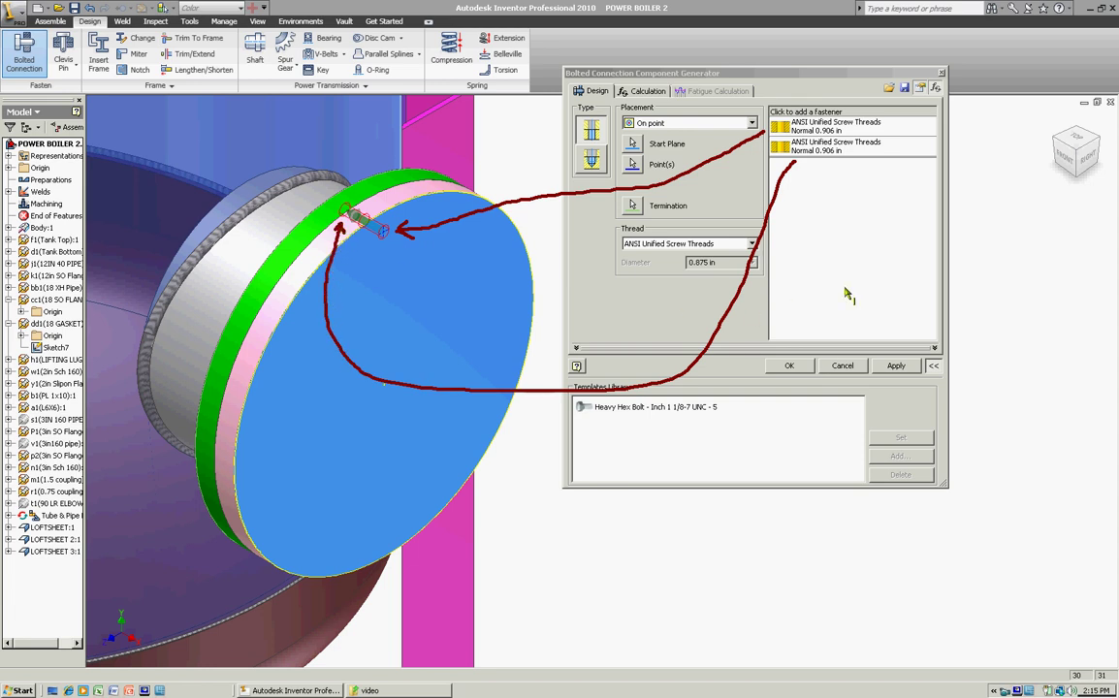
pyautogui.moveTo(924, 111); pyautogui.dragTo(989, 110)
pyautogui.moveTo(855, 102)
pyautogui.mouseDown()
pyautogui.moveTo(754, 95)
pyautogui.moveTo(754, 112)
pyautogui.moveTo(762, 124)
pyautogui.moveTo(858, 107)
pyautogui.mouseUp()
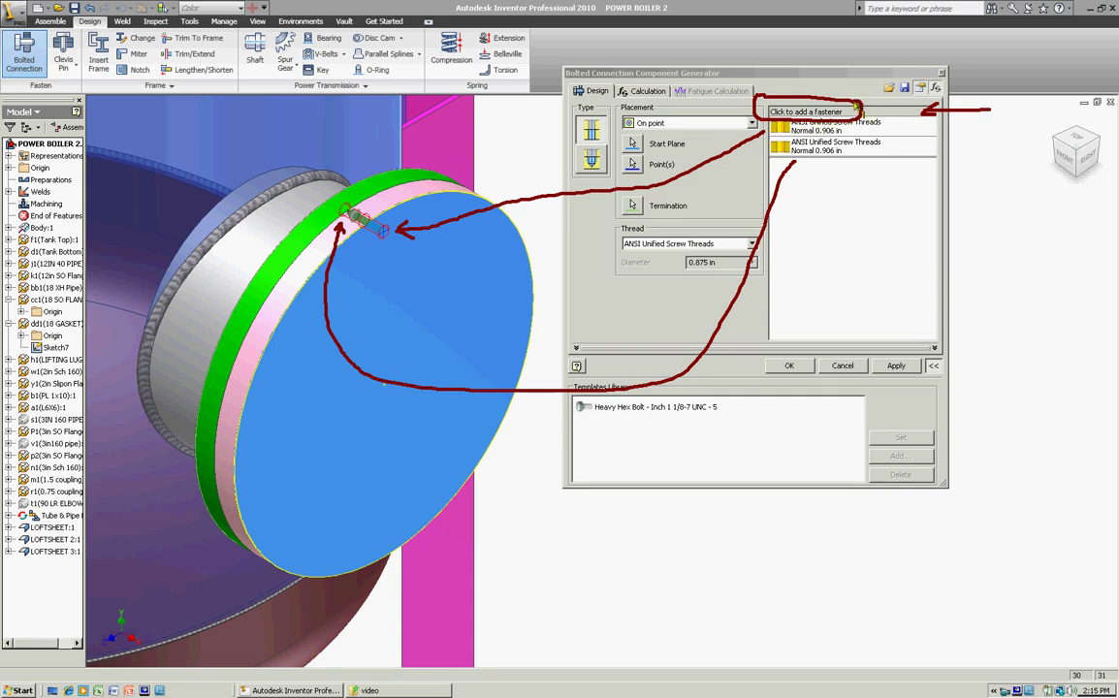
pyautogui.press('Escape')
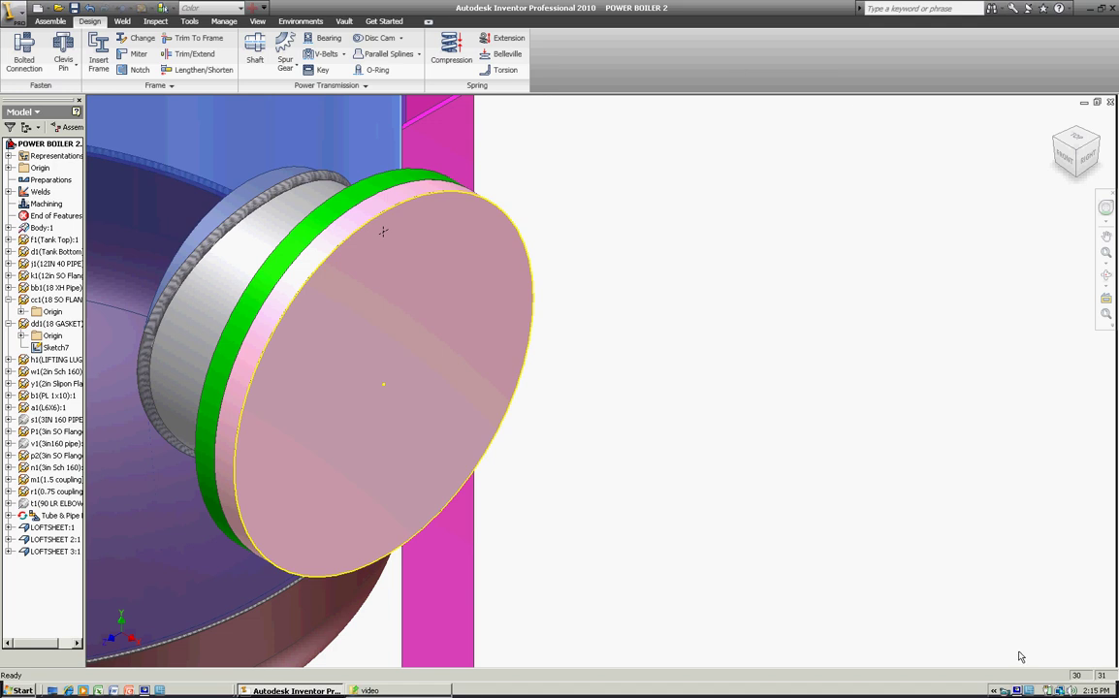
# Restart the bolted connection with the flange face start plane, a rim point and the gasket termination.
pyautogui.click(25, 49)
pyautogui.click(427, 313)
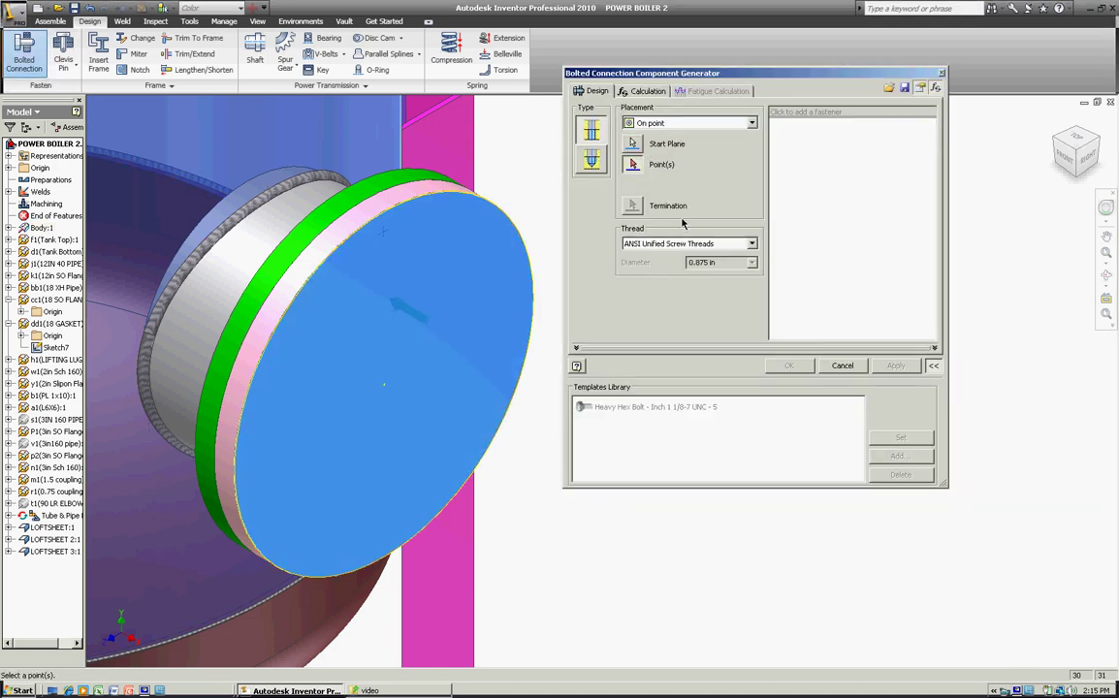
pyautogui.click(369, 215)
pyautogui.click(381, 182)
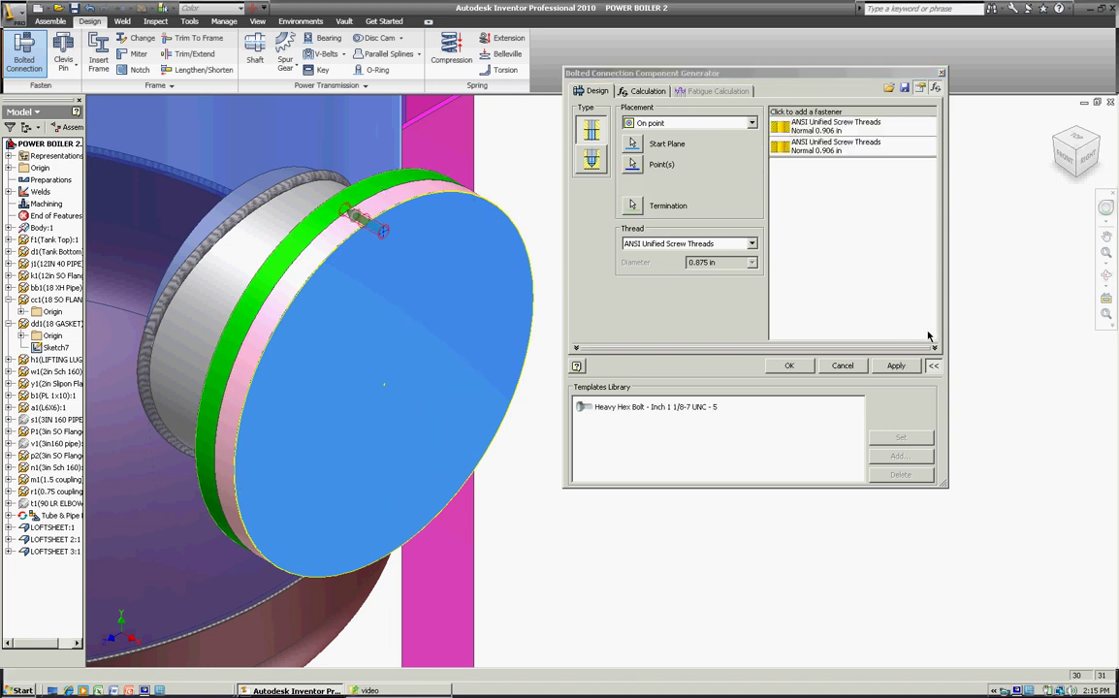
# Add a Heavy Hex Bolt - Inch with a Plain Washer (Inch) under its head.
pyautogui.click(834, 113)
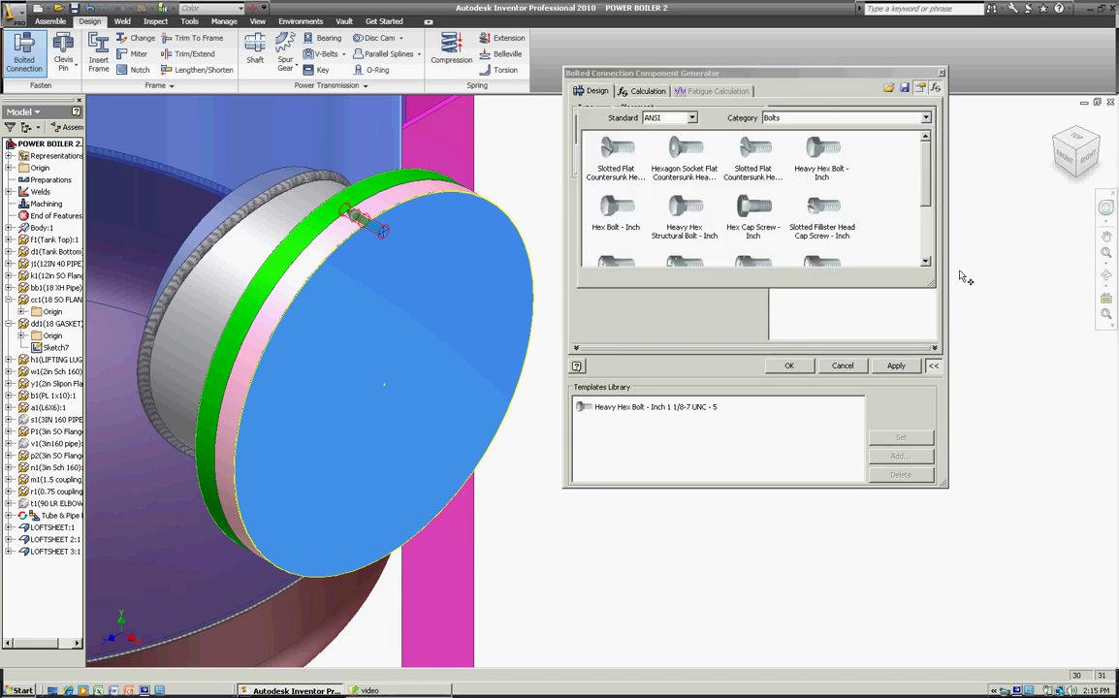
pyautogui.click(819, 166)
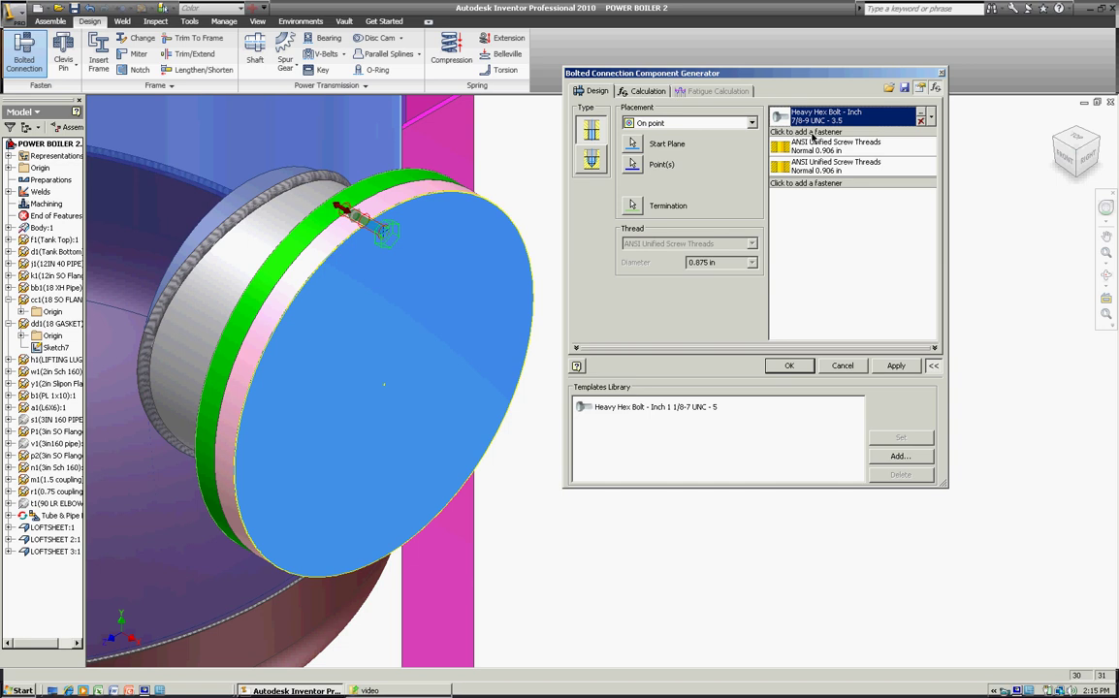
pyautogui.click(812, 134)
pyautogui.scroll(-3, 927, 203)
pyautogui.scroll(3, 924, 184)
pyautogui.scroll(-2, 923, 185)
pyautogui.scroll(2, 921, 185)
pyautogui.scroll(-3, 922, 184)
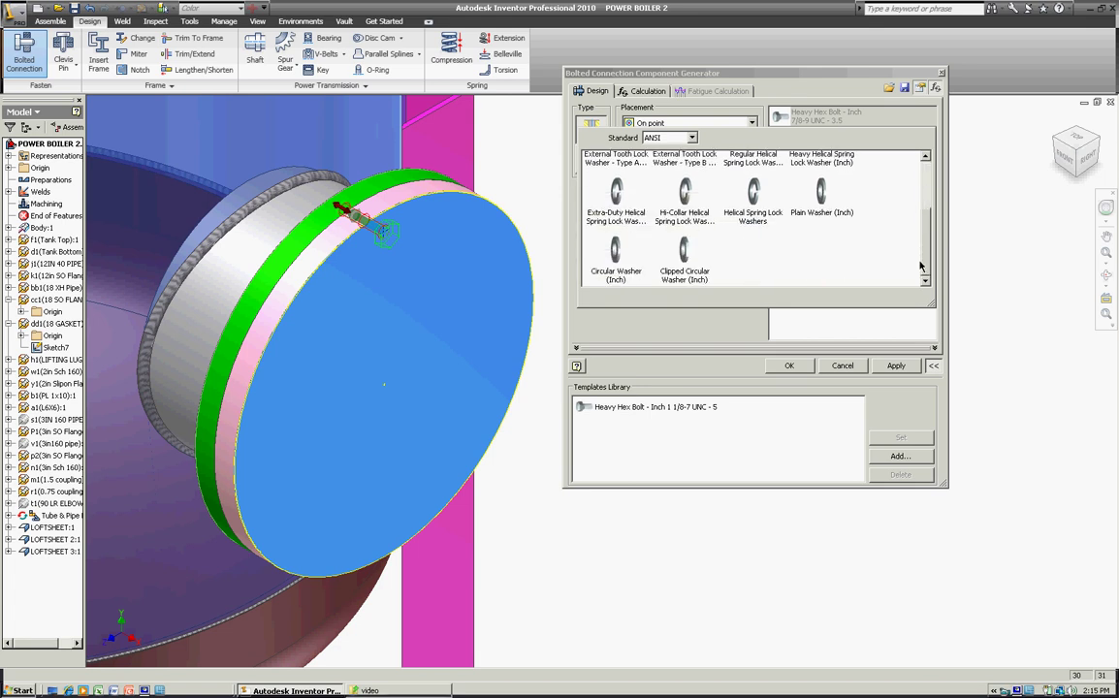
pyautogui.click(821, 192)
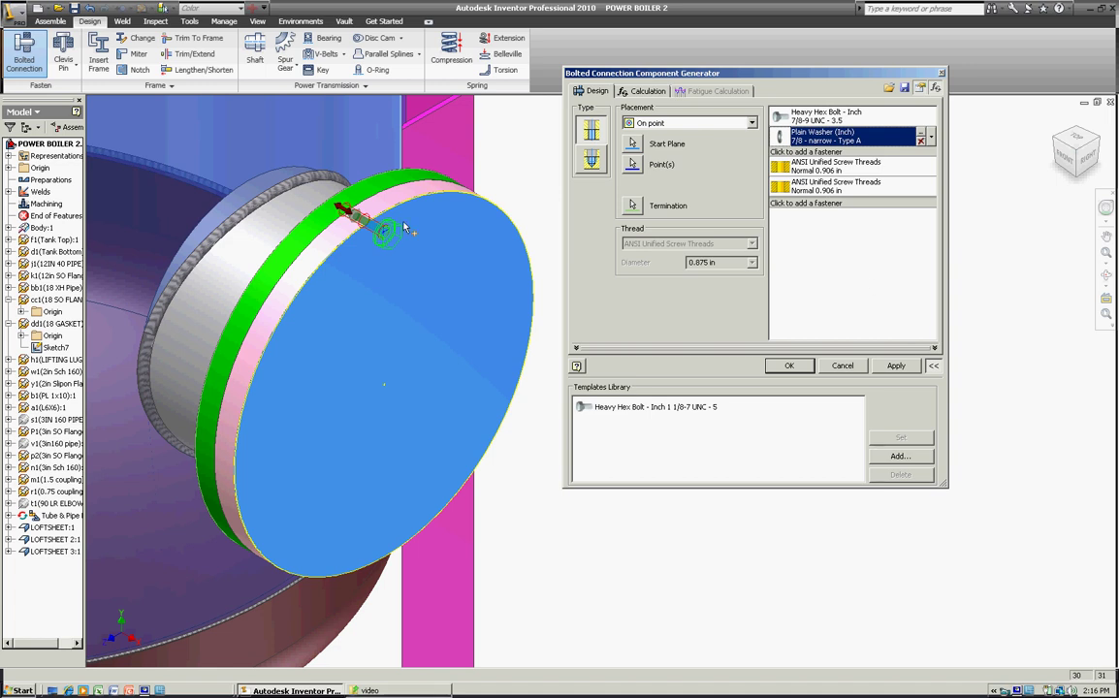
pyautogui.scroll(-3, 393, 214)
pyautogui.scroll(-1, 396, 206)
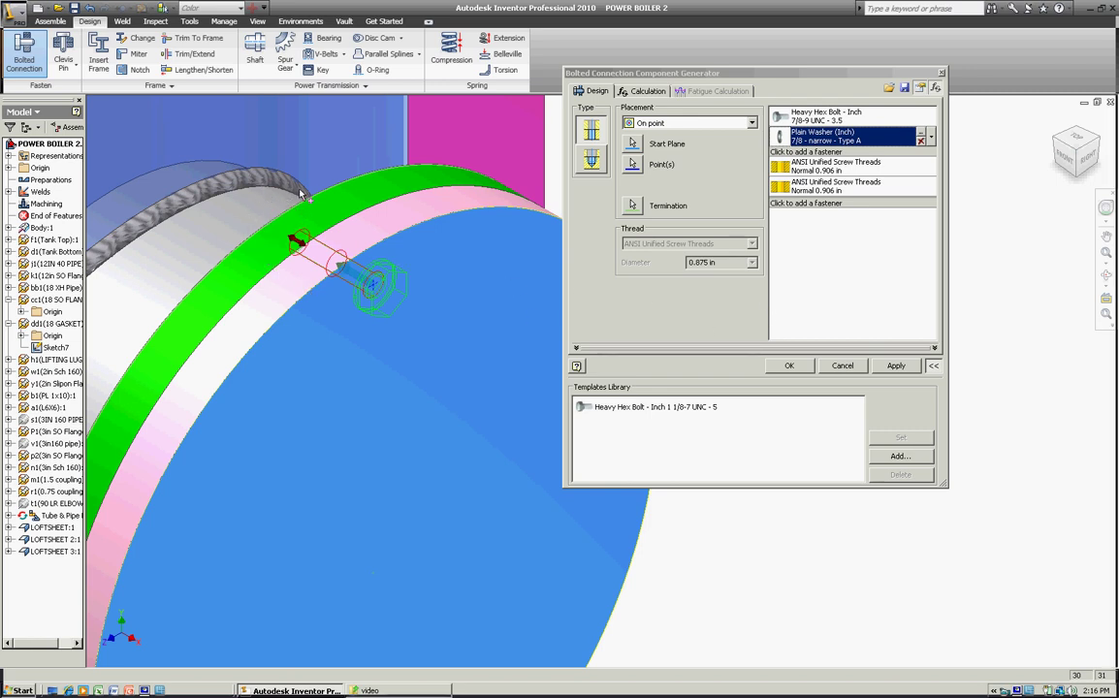
# Add a Plain Washer (Inch) and a Heavy Hex Nut - Inch 7/8 - 9 on the nut side.
pyautogui.click(802, 205)
pyautogui.scroll(-2, 926, 335)
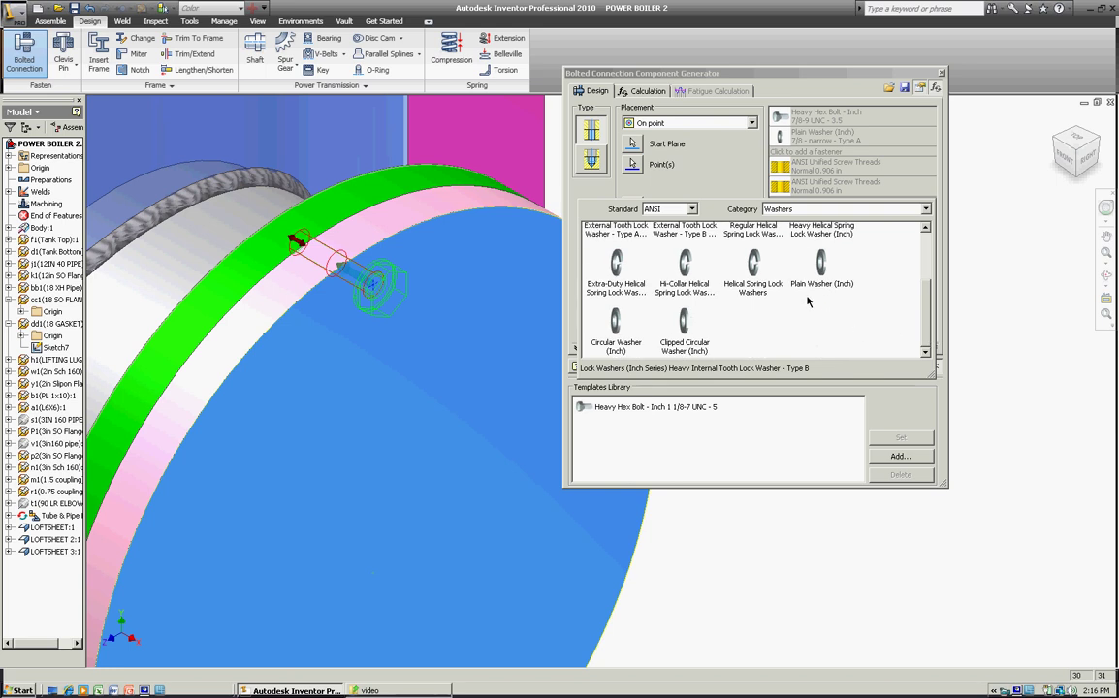
pyautogui.scroll(-2, 926, 335)
pyautogui.click(835, 289)
pyautogui.click(821, 271)
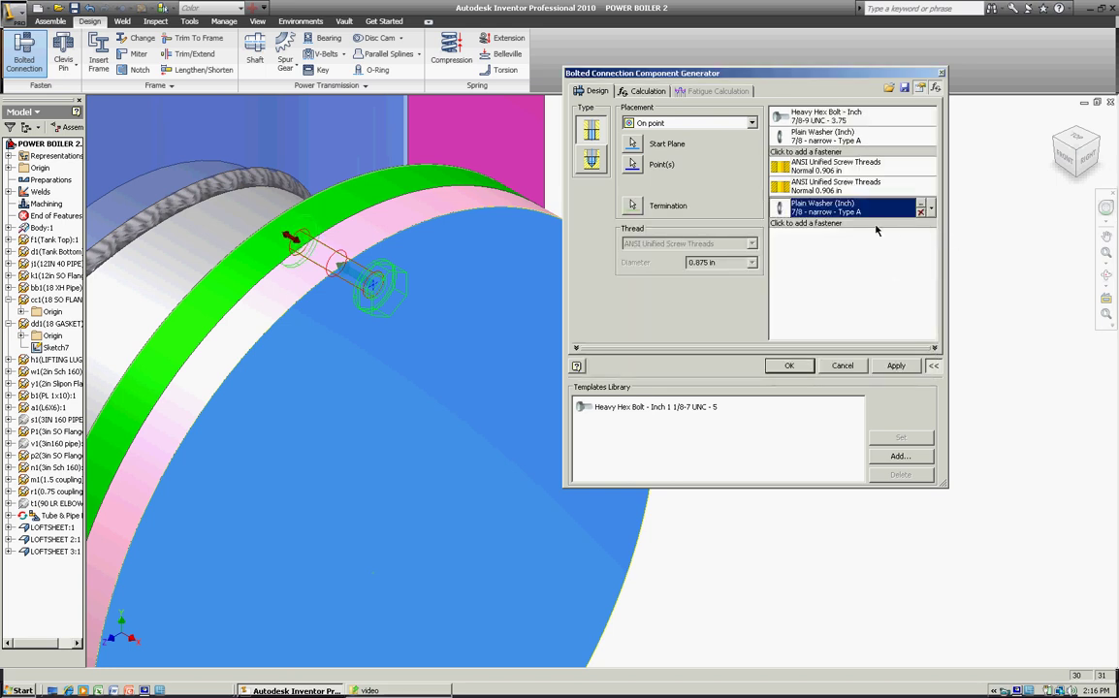
pyautogui.click(873, 225)
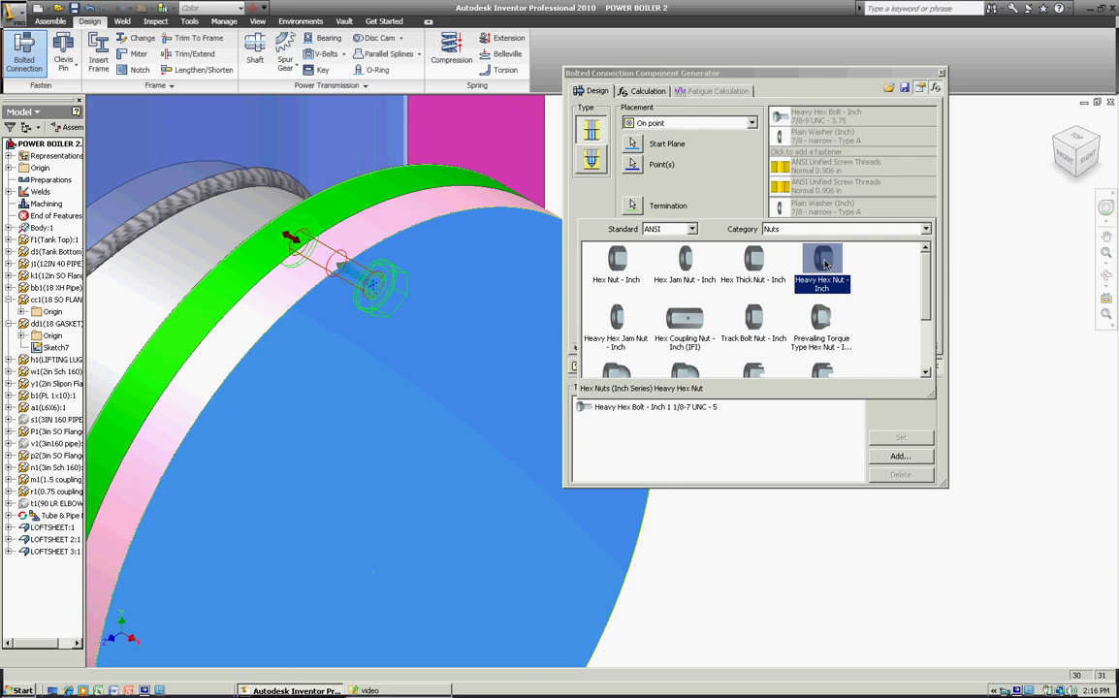
pyautogui.click(824, 264)
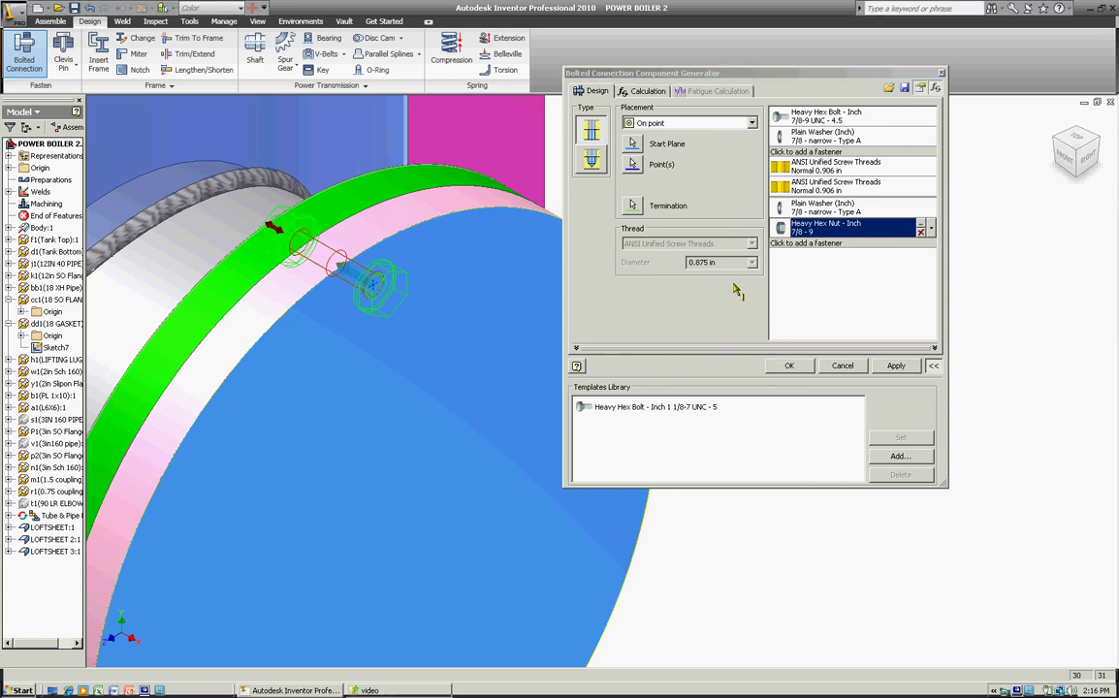
# Annotate the 0.875 in thread diameter and the strength calculation page.
pyautogui.moveTo(729, 264)
pyautogui.mouseDown()
pyautogui.moveTo(690, 254)
pyautogui.moveTo(669, 266)
pyautogui.moveTo(730, 279)
pyautogui.moveTo(728, 262)
pyautogui.mouseUp()
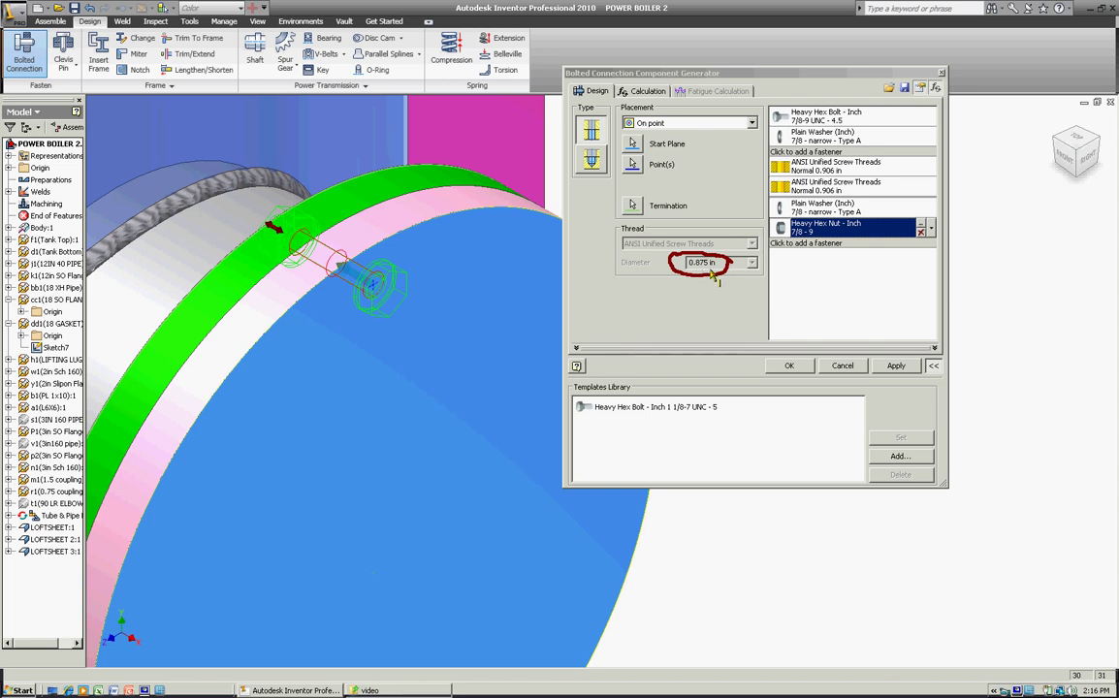
pyautogui.moveTo(717, 278)
pyautogui.mouseDown()
pyautogui.moveTo(721, 306)
pyautogui.moveTo(708, 293)
pyautogui.moveTo(725, 301)
pyautogui.mouseUp()
pyautogui.moveTo(684, 101)
pyautogui.mouseDown()
pyautogui.moveTo(669, 77)
pyautogui.moveTo(630, 71)
pyautogui.moveTo(608, 87)
pyautogui.moveTo(648, 113)
pyautogui.moveTo(683, 96)
pyautogui.mouseUp()
pyautogui.press('Escape')
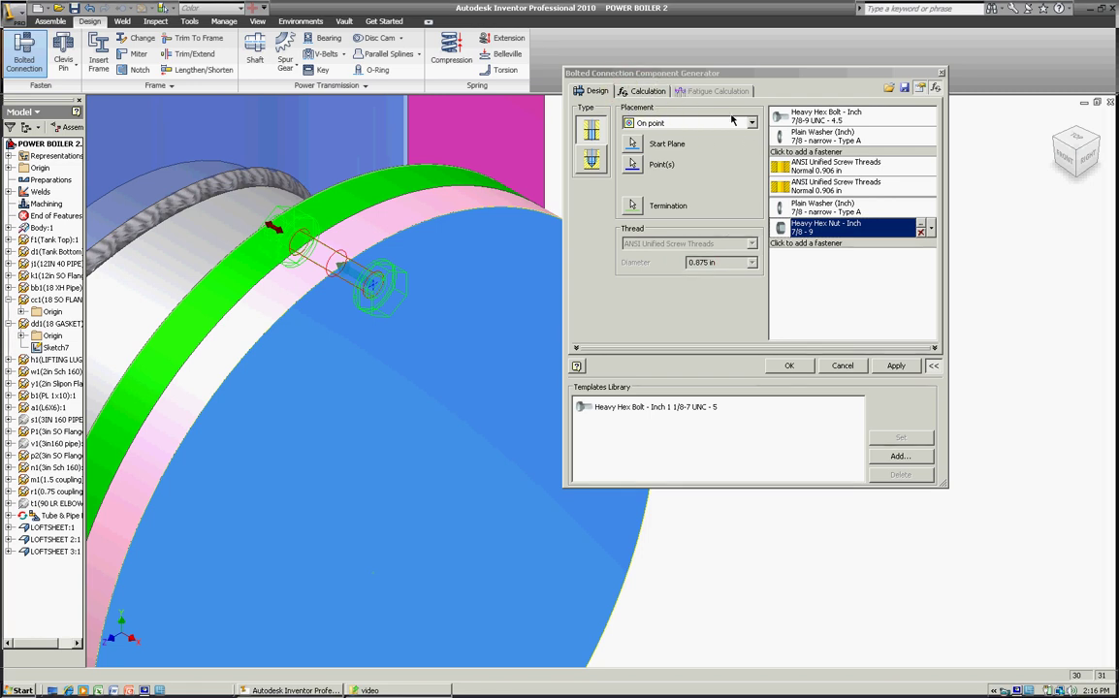
pyautogui.click(649, 92)
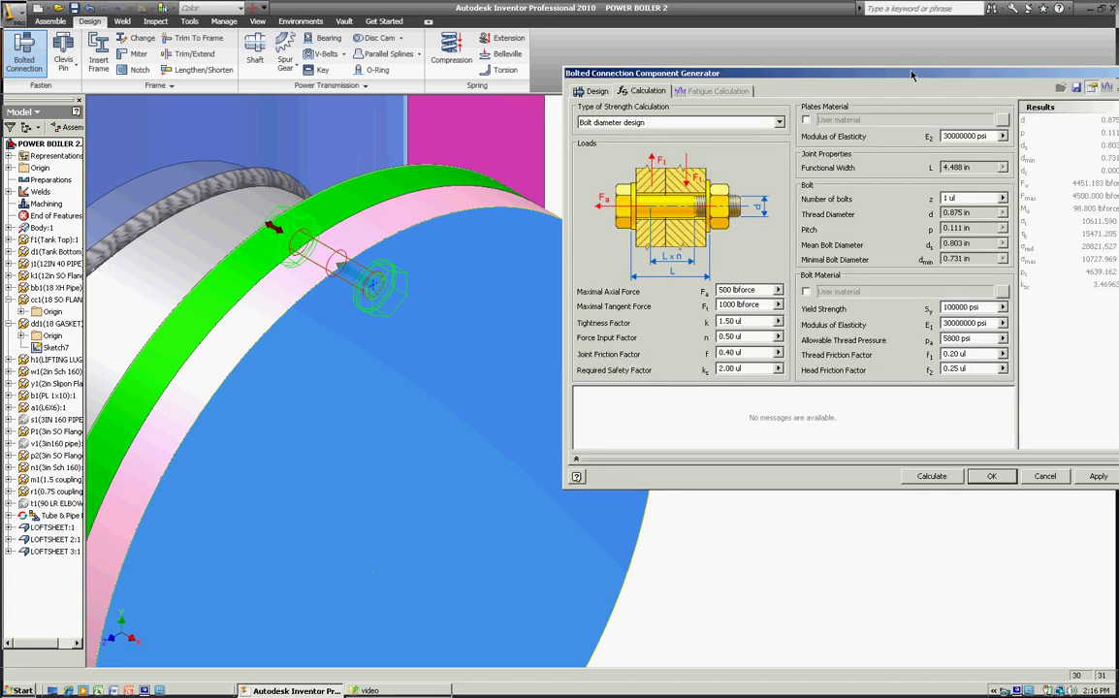
pyautogui.moveTo(876, 79); pyautogui.dragTo(786, 79)
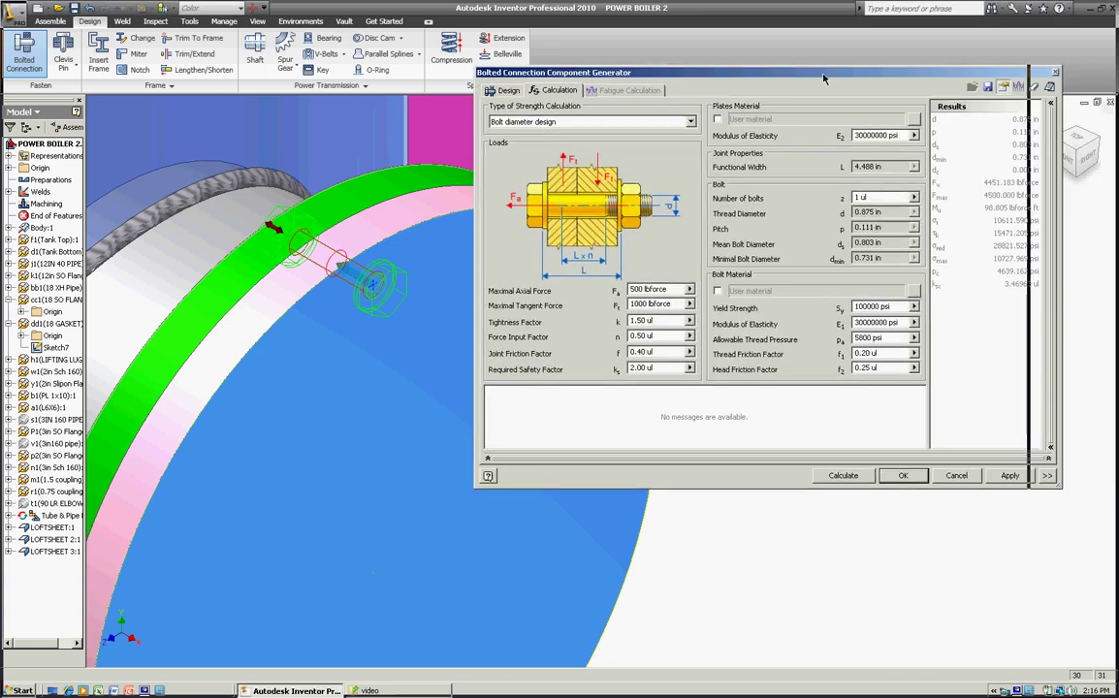
pyautogui.click(1016, 690)
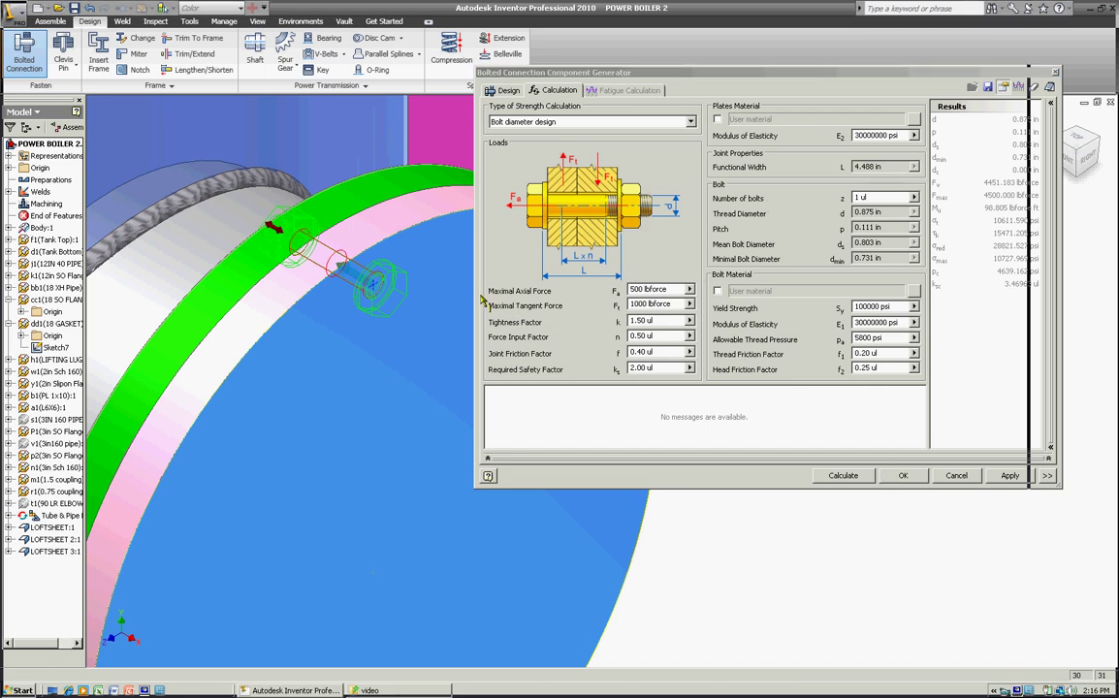
pyautogui.moveTo(518, 299); pyautogui.dragTo(543, 298)
pyautogui.moveTo(663, 287)
pyautogui.mouseDown()
pyautogui.moveTo(635, 279)
pyautogui.moveTo(622, 293)
pyautogui.moveTo(659, 302)
pyautogui.moveTo(666, 290)
pyautogui.mouseUp()
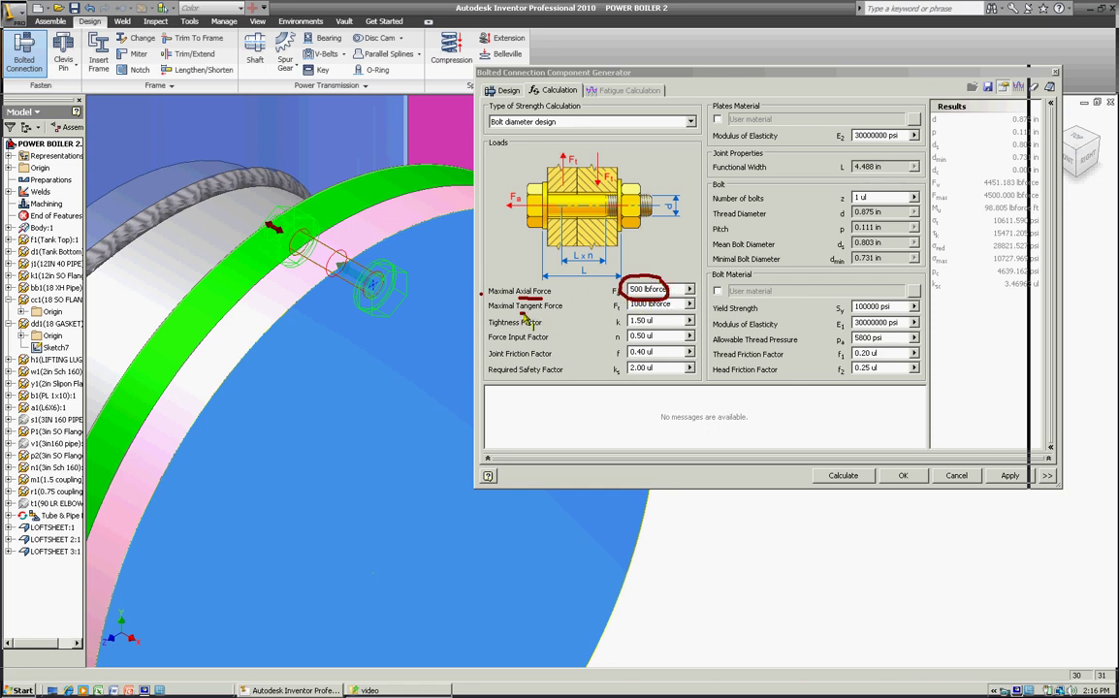
pyautogui.moveTo(517, 312); pyautogui.dragTo(562, 311)
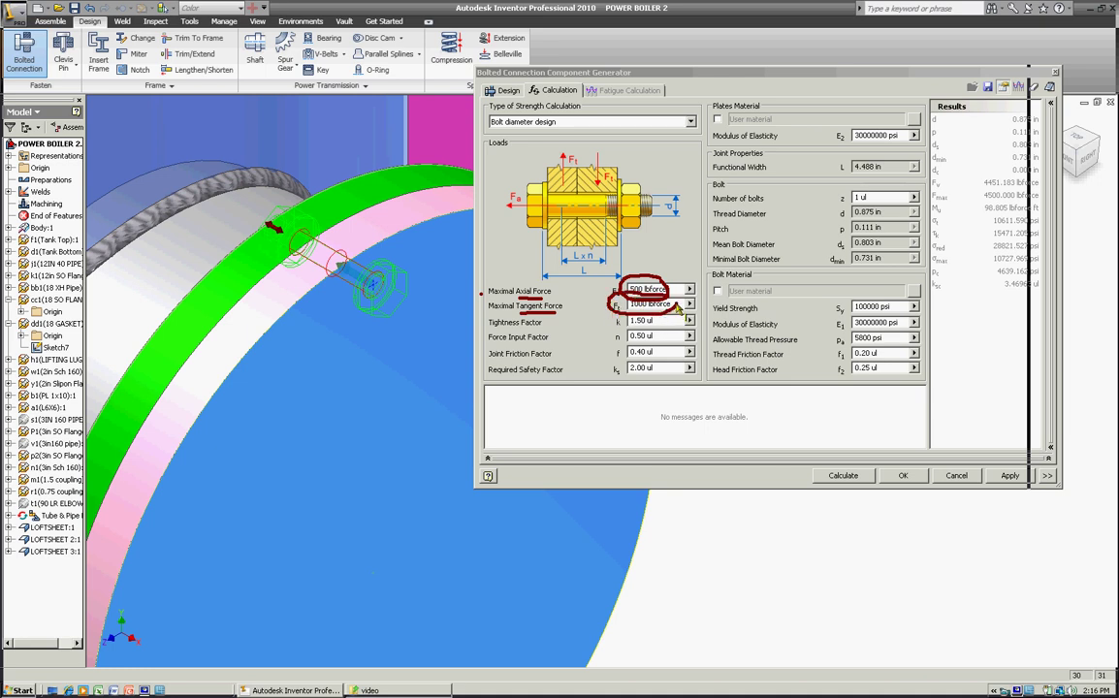
pyautogui.moveTo(667, 297)
pyautogui.mouseDown()
pyautogui.moveTo(667, 250)
pyautogui.moveTo(834, 174)
pyautogui.moveTo(962, 151)
pyautogui.mouseUp()
pyautogui.moveTo(1034, 118)
pyautogui.mouseDown()
pyautogui.moveTo(1023, 108)
pyautogui.moveTo(1005, 121)
pyautogui.moveTo(1030, 132)
pyautogui.moveTo(1041, 123)
pyautogui.mouseUp()
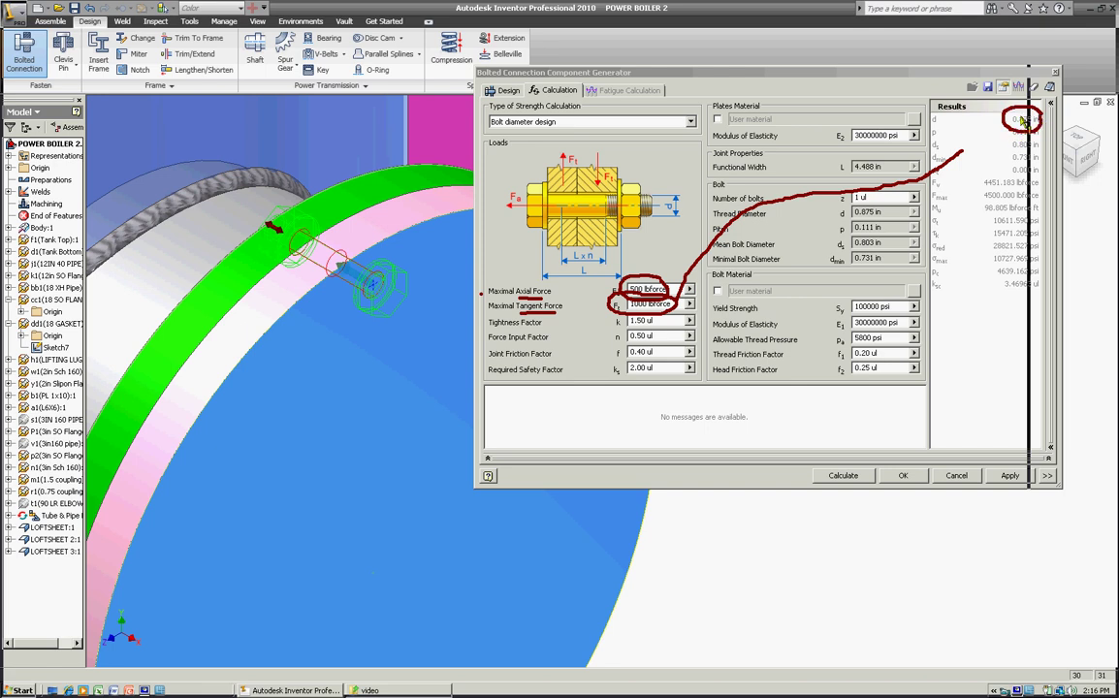
pyautogui.press('Escape')
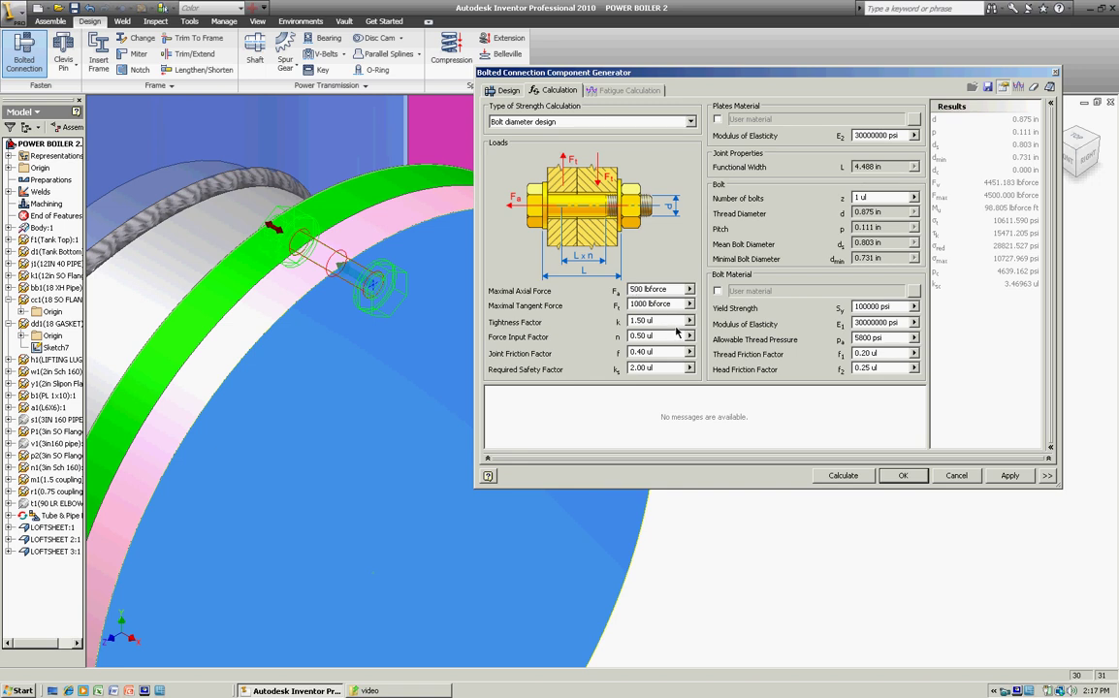
# Recalculate with 5000 and 6000 lbforce loads and underline the 2.250 in bolt diameter.
pyautogui.write('0')
pyautogui.click(842, 476)
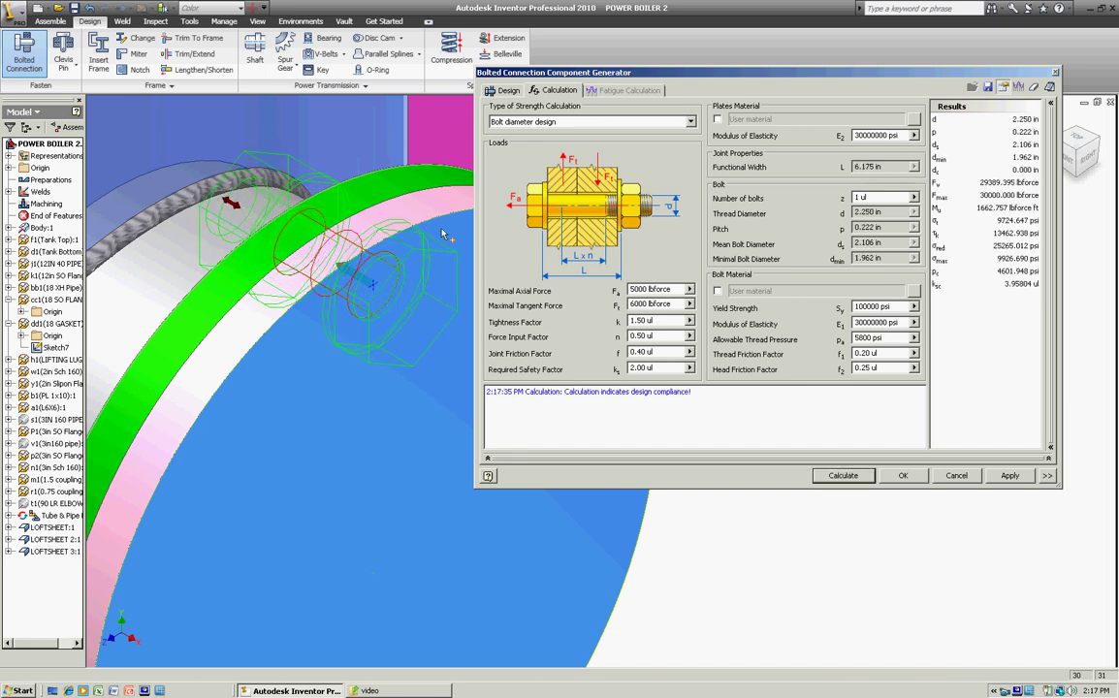
pyautogui.click(1017, 691)
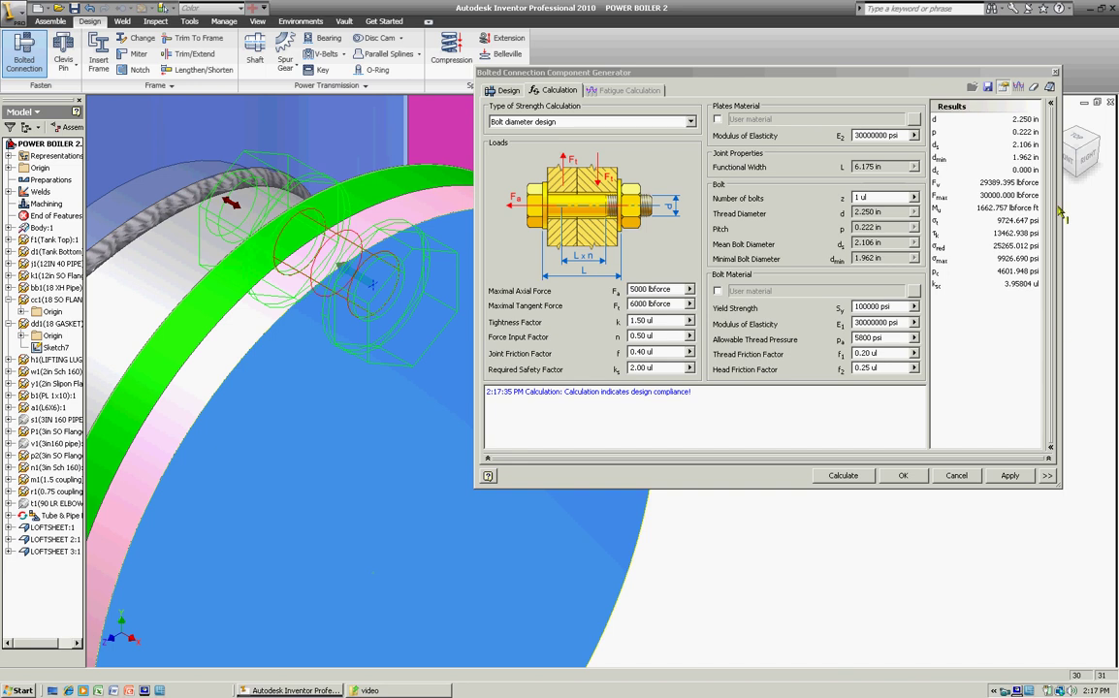
pyautogui.moveTo(1029, 127); pyautogui.dragTo(1038, 124)
# Reduce the axial force to 1000 lbforce and lower the tangent force, then recalculate.
pyautogui.press('Escape')
pyautogui.moveTo(637, 289); pyautogui.dragTo(620, 290)
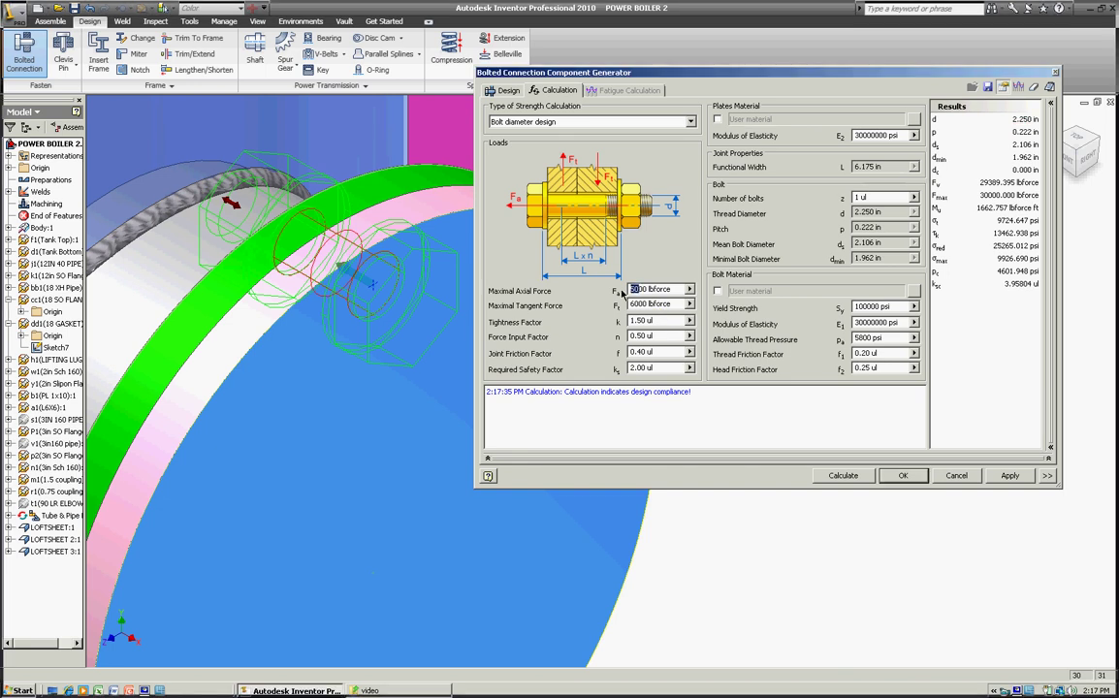
pyautogui.write('10')
pyautogui.moveTo(636, 304); pyautogui.dragTo(629, 304)
pyautogui.write('5')
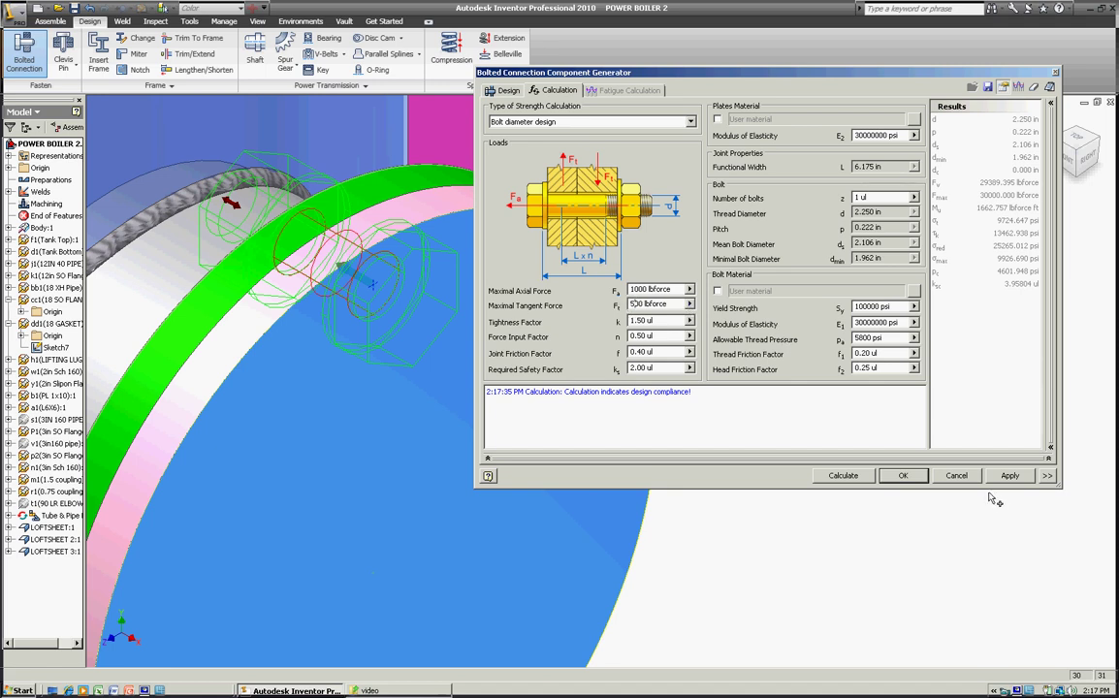
pyautogui.click(852, 479)
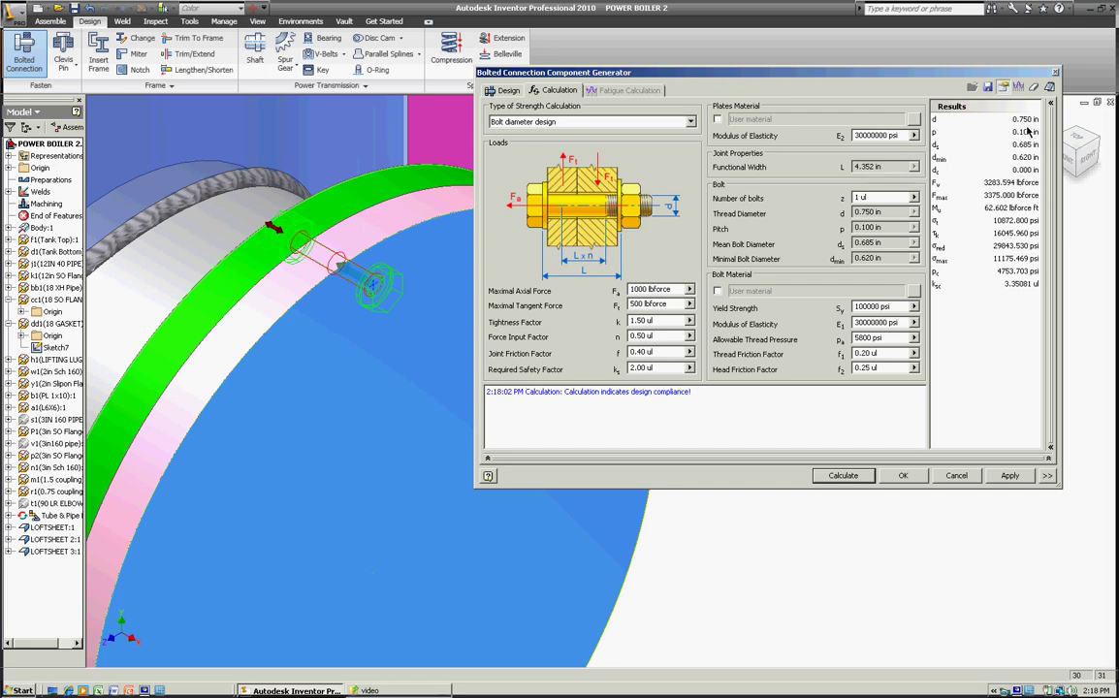
# Set the tangent force to 1500 lbforce, recalculate, and underline the 1.000 in bolt diameter.
pyautogui.click(631, 303)
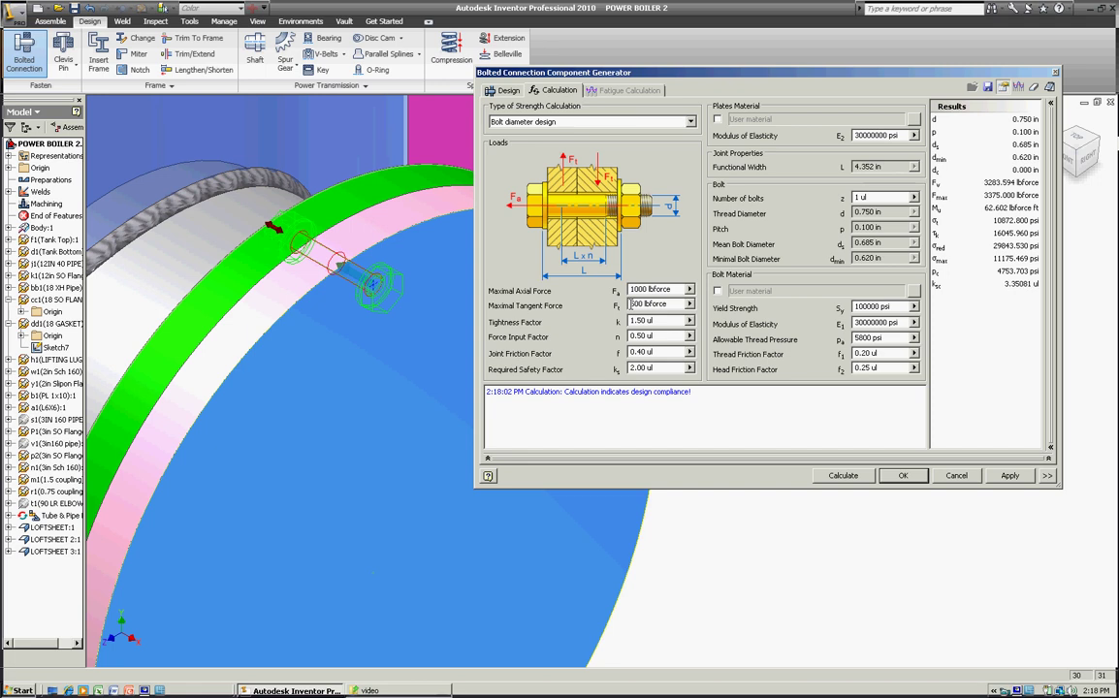
pyautogui.write('1000')
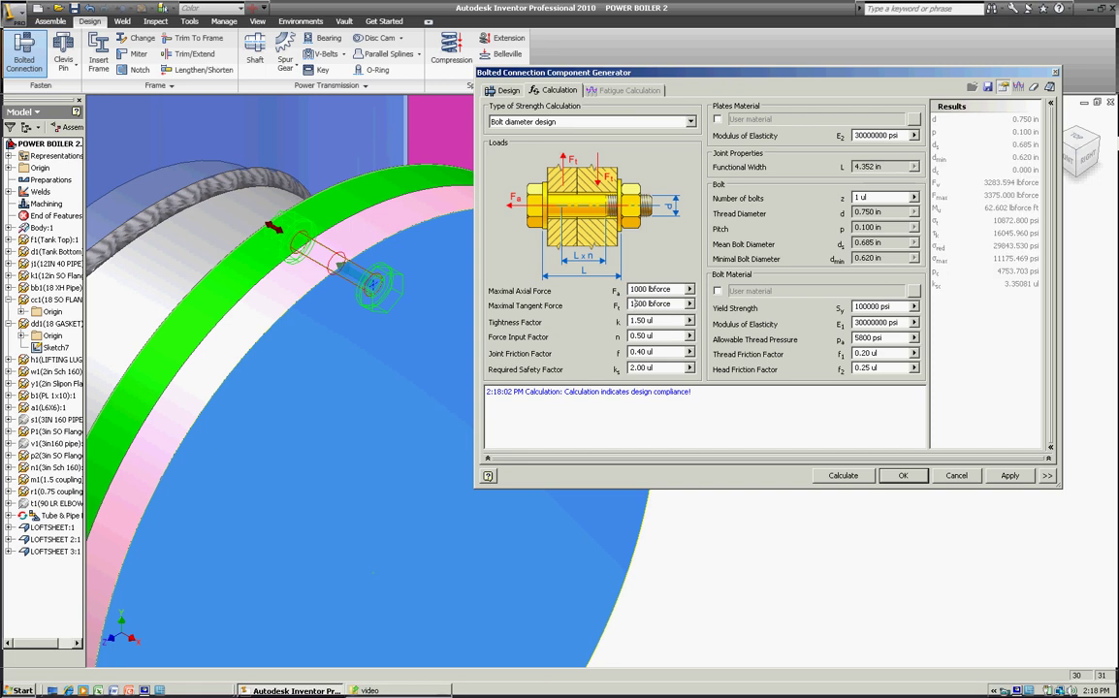
pyautogui.click(846, 476)
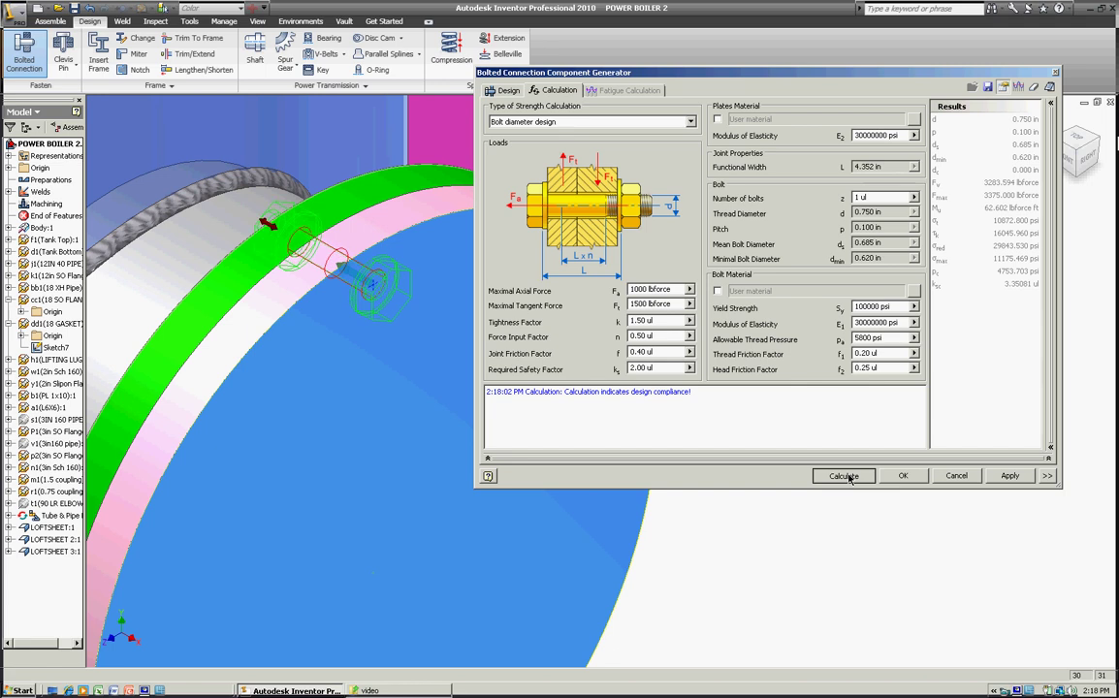
pyautogui.click(1015, 691)
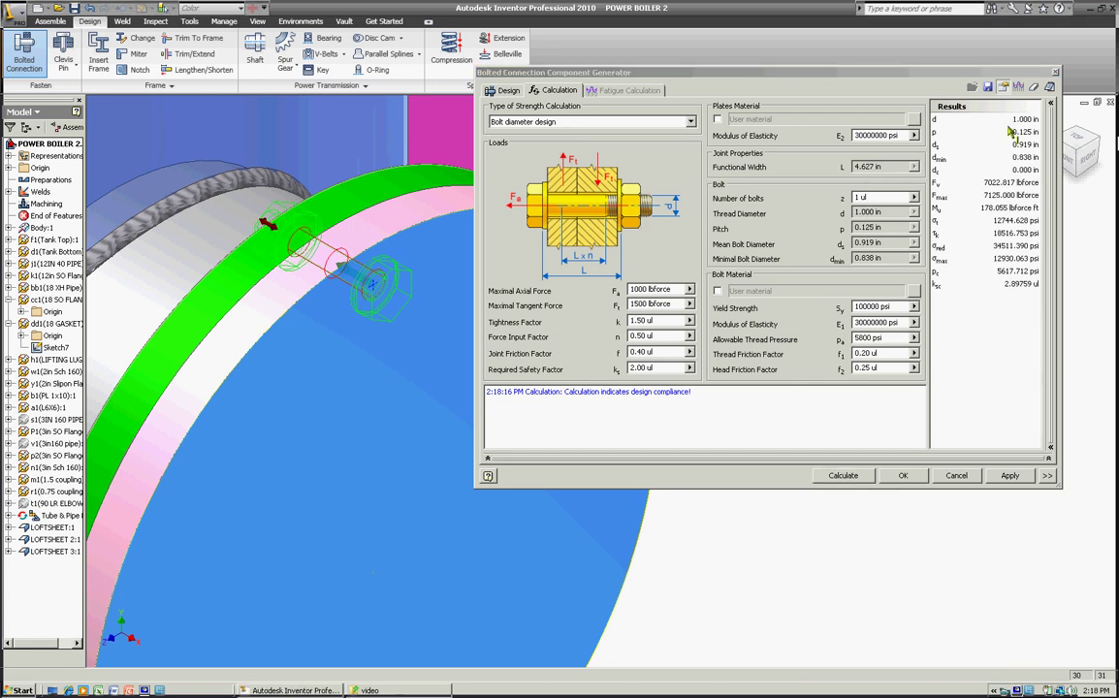
pyautogui.moveTo(1008, 124); pyautogui.dragTo(1034, 125)
pyautogui.press('Escape')
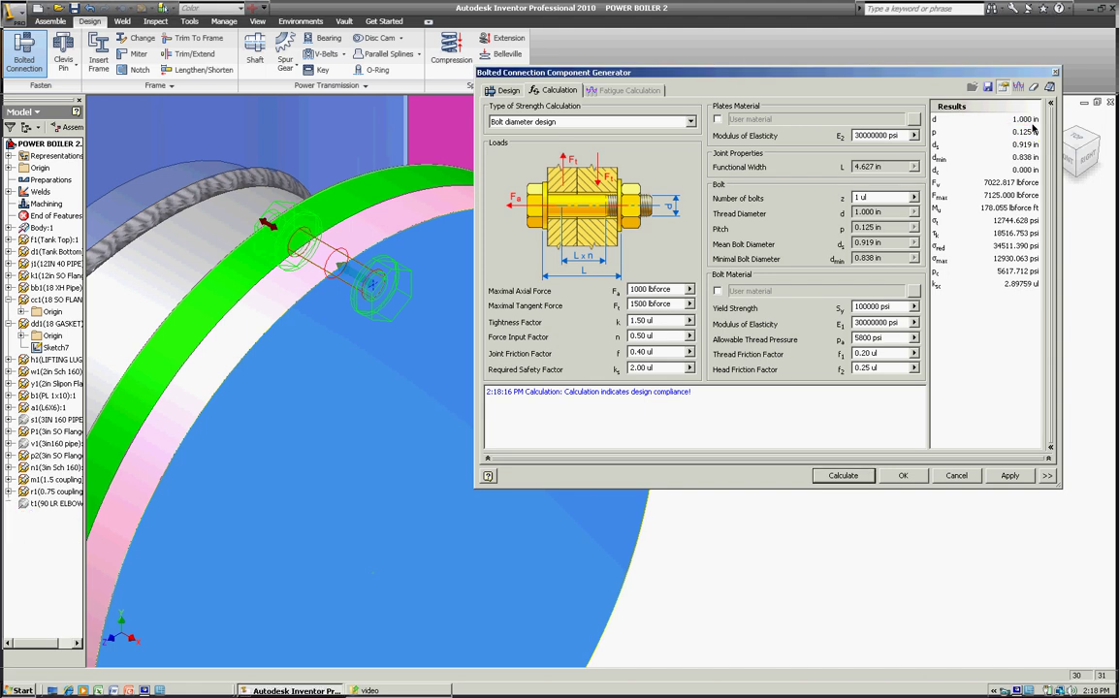
# Insert the bolted connection with default file names and orbit the model to inspect it.
pyautogui.click(902, 476)
pyautogui.click(873, 361)
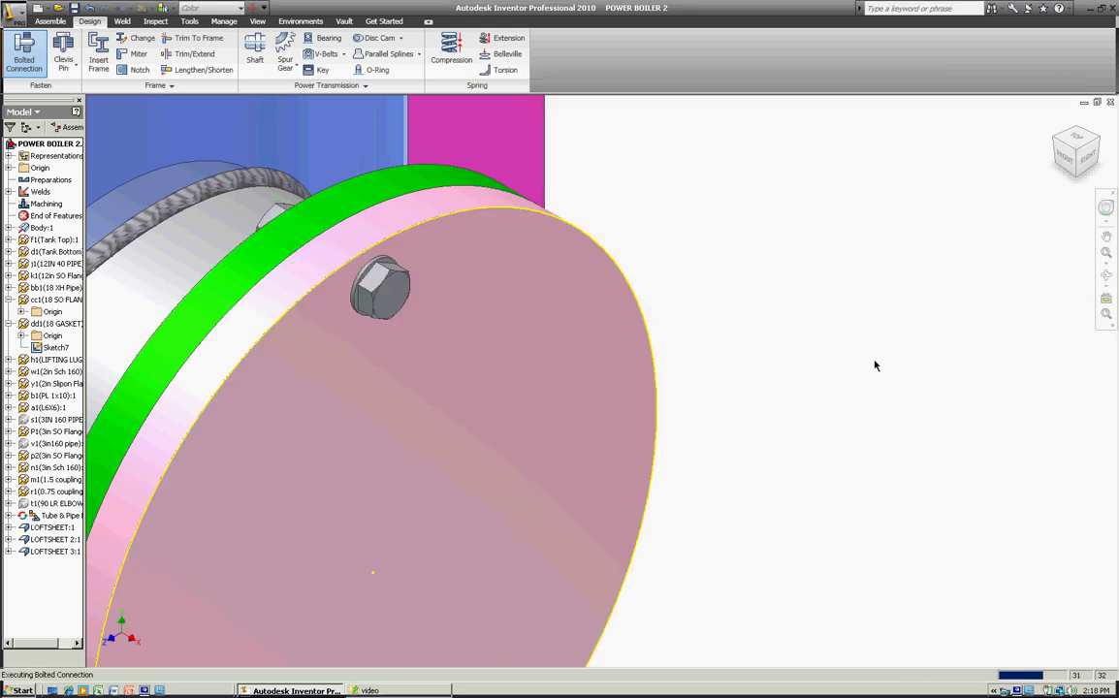
pyautogui.moveTo(814, 332); pyautogui.dragTo(1077, 440, button='middle')
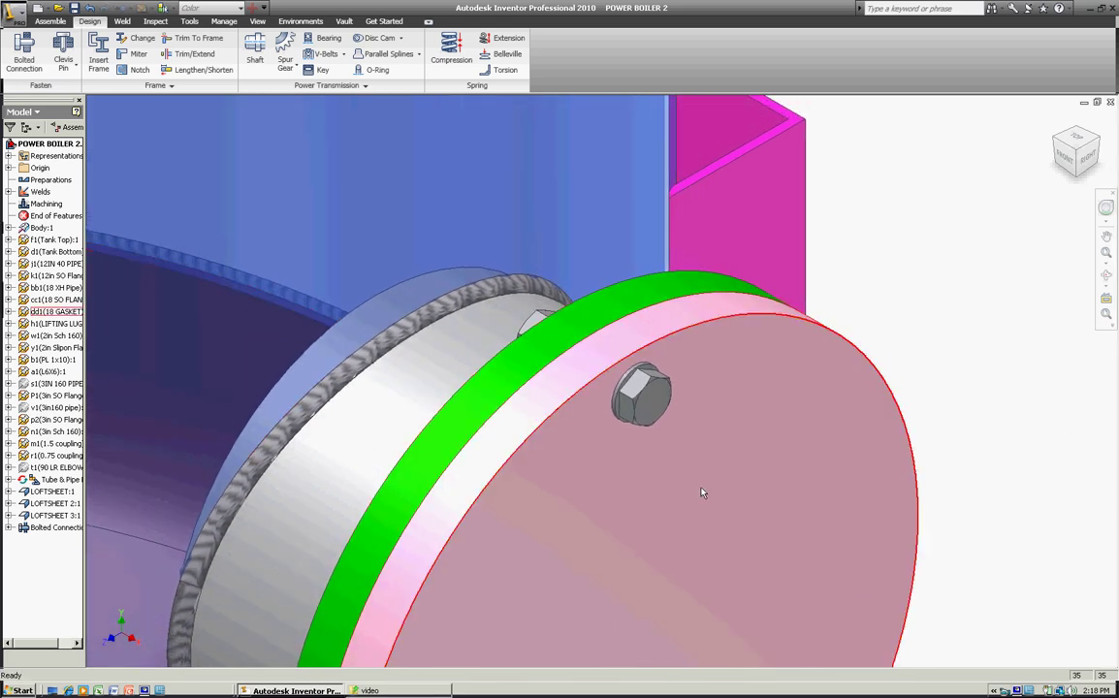
pyautogui.click(1106, 275)
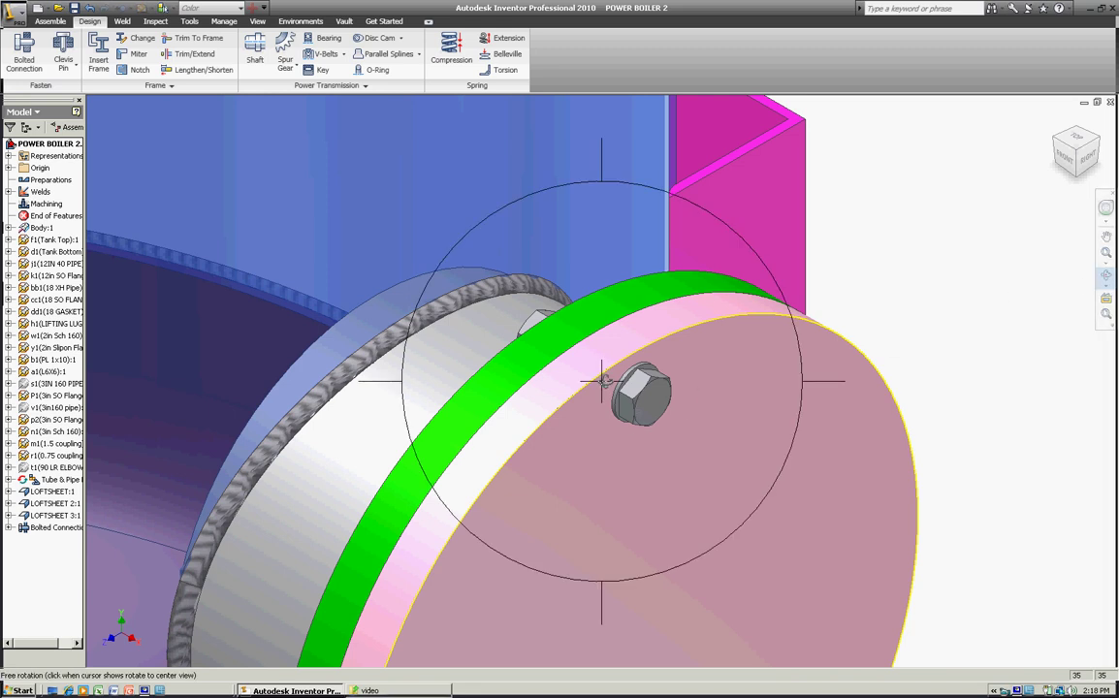
pyautogui.moveTo(600, 379); pyautogui.dragTo(730, 420)
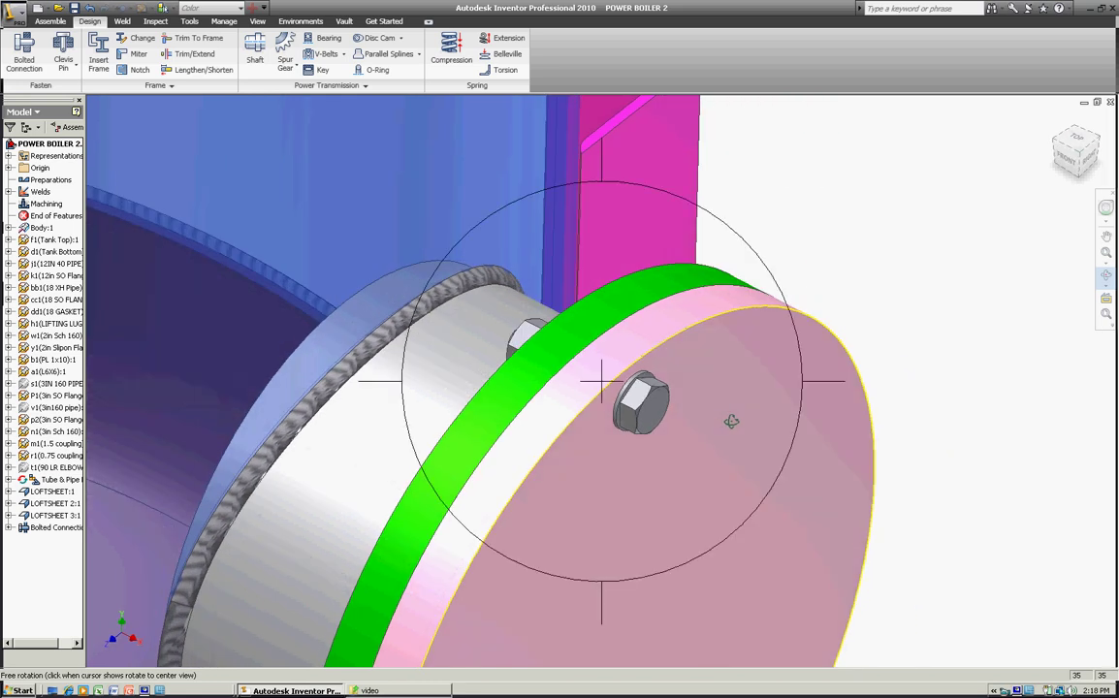
pyautogui.rightClick(729, 422)
pyautogui.click(753, 433)
pyautogui.scroll(-4, 791, 401)
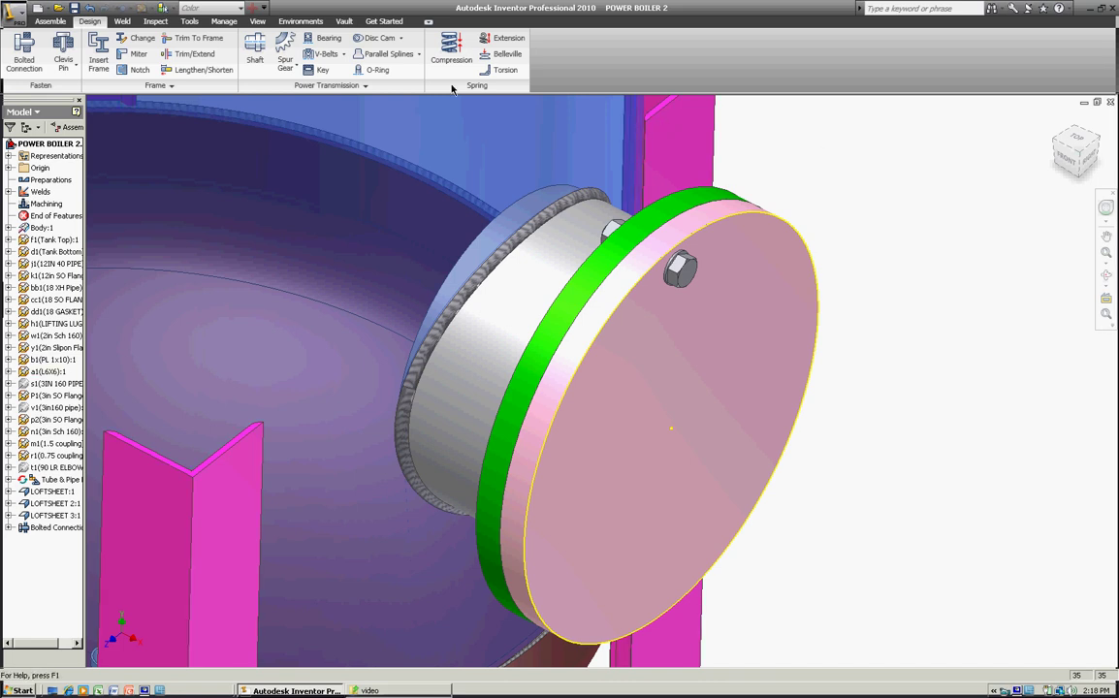
# Circularly pattern the bolted connection 12 times at 360/12 about the flange cylinder axis.
pyautogui.click(48, 21)
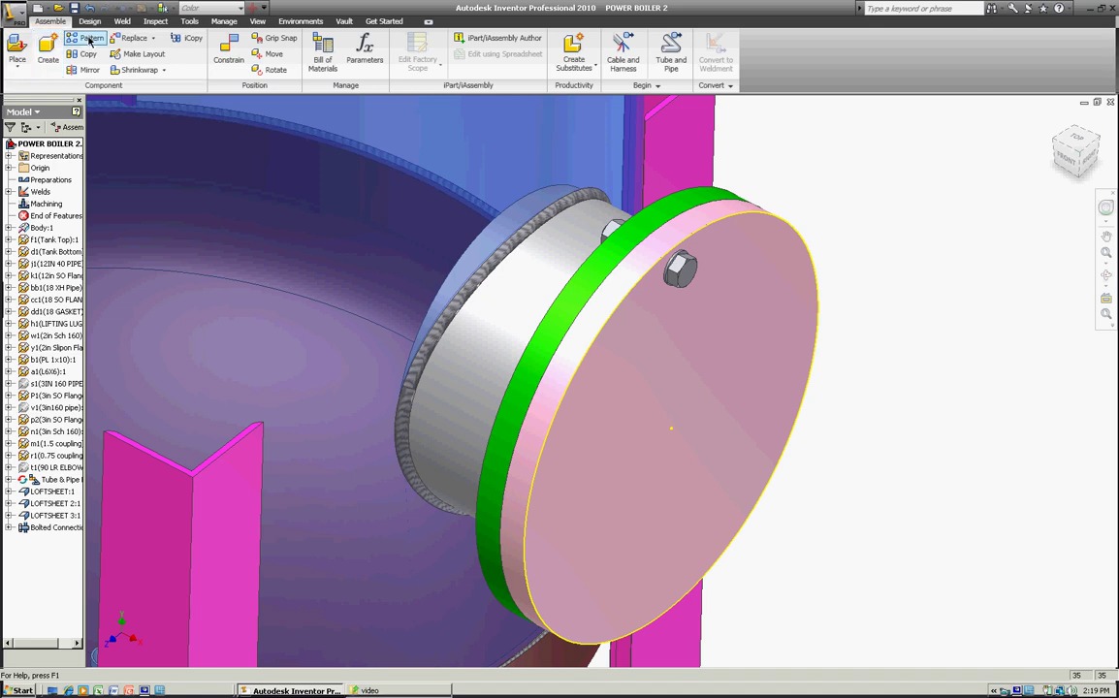
pyautogui.click(90, 39)
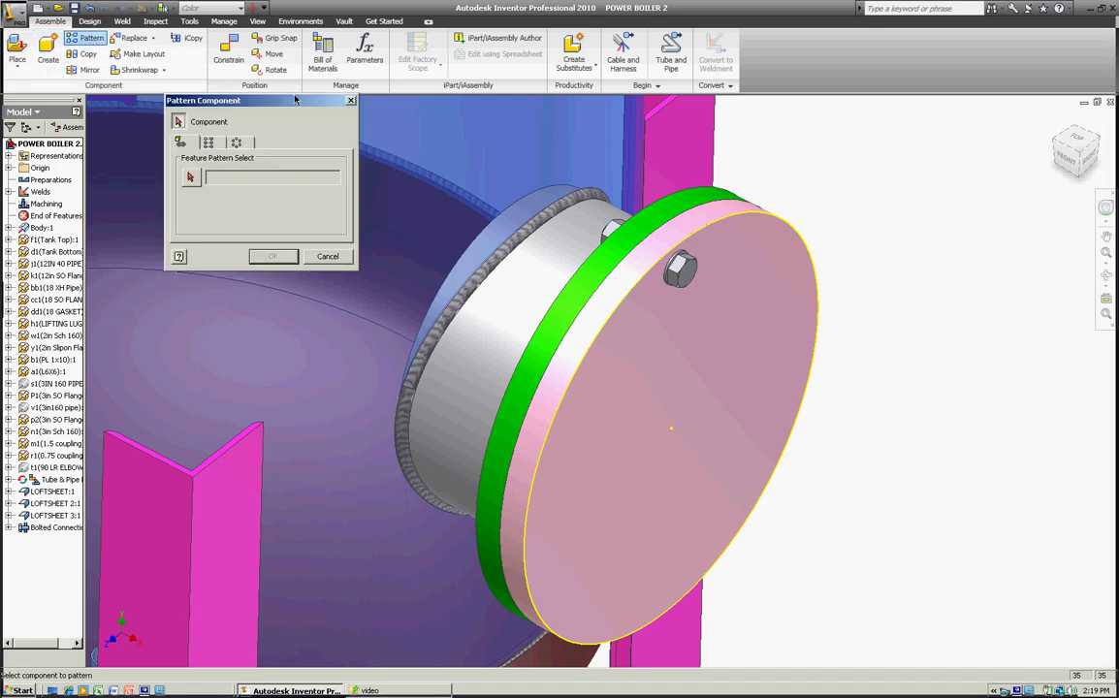
pyautogui.click(680, 279)
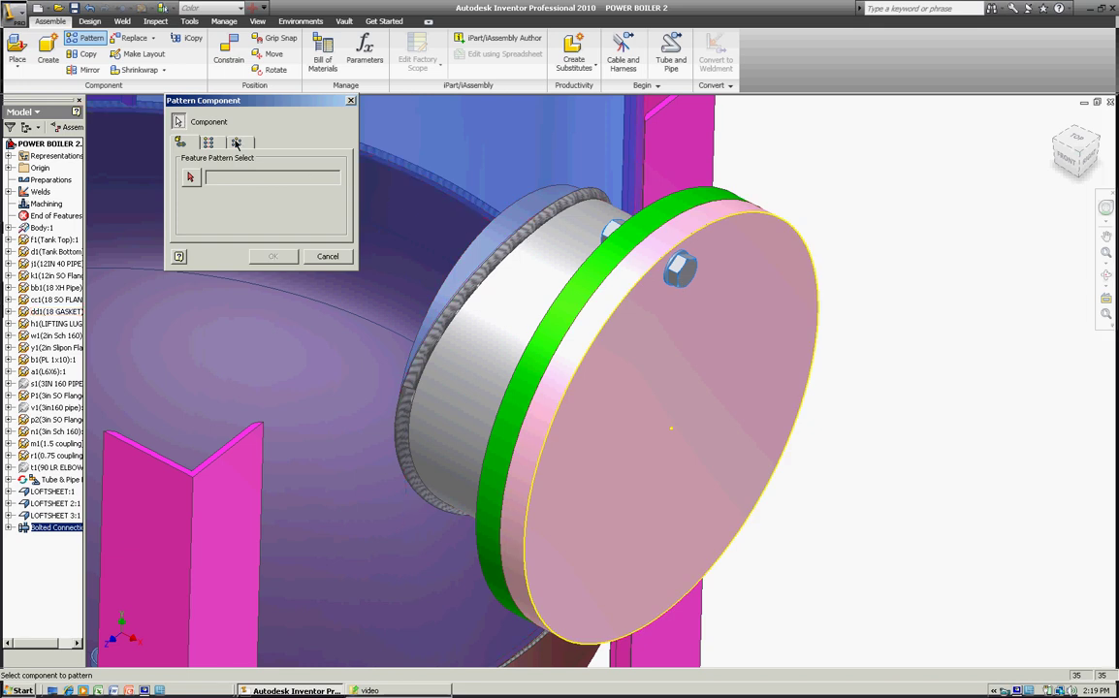
pyautogui.click(236, 144)
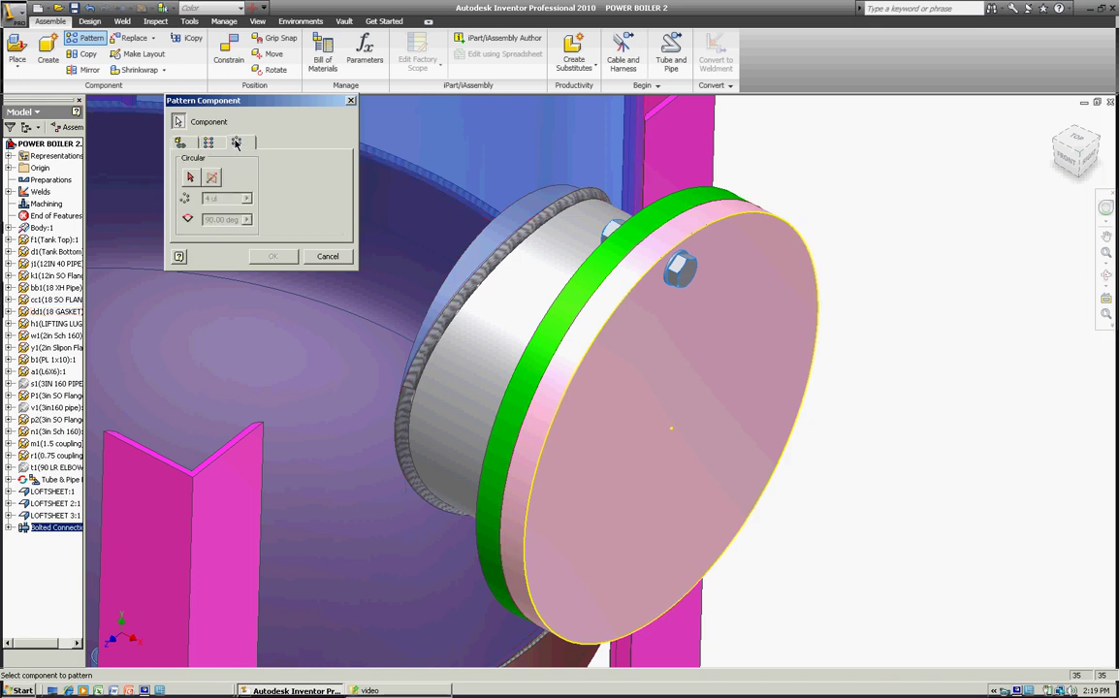
pyautogui.click(190, 177)
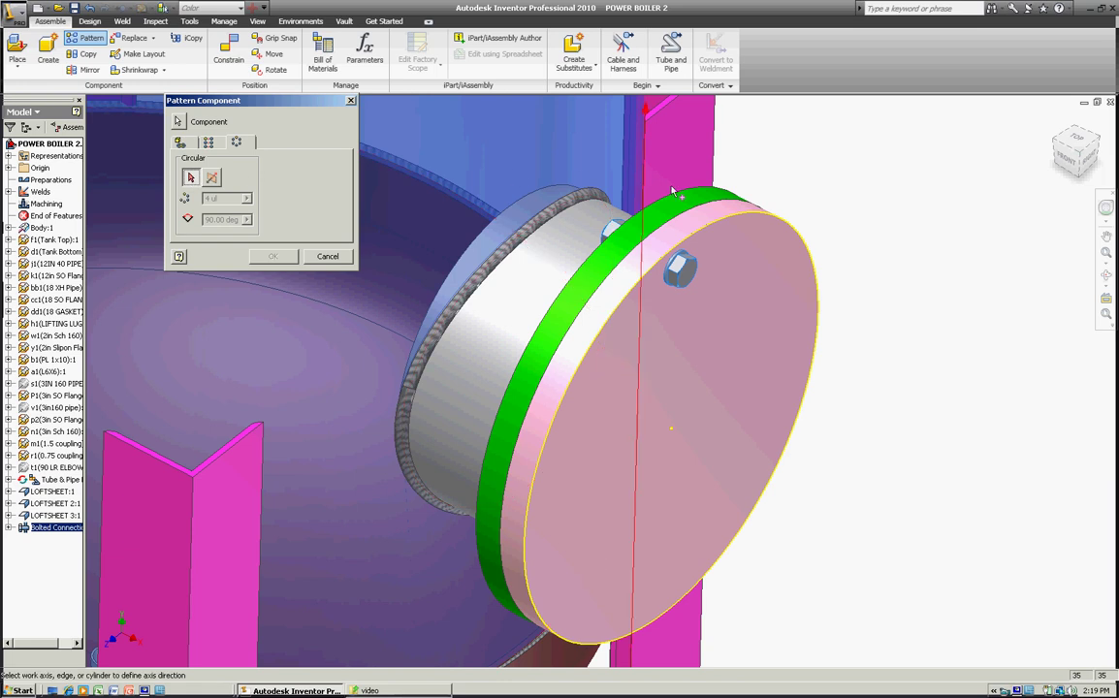
pyautogui.click(708, 215)
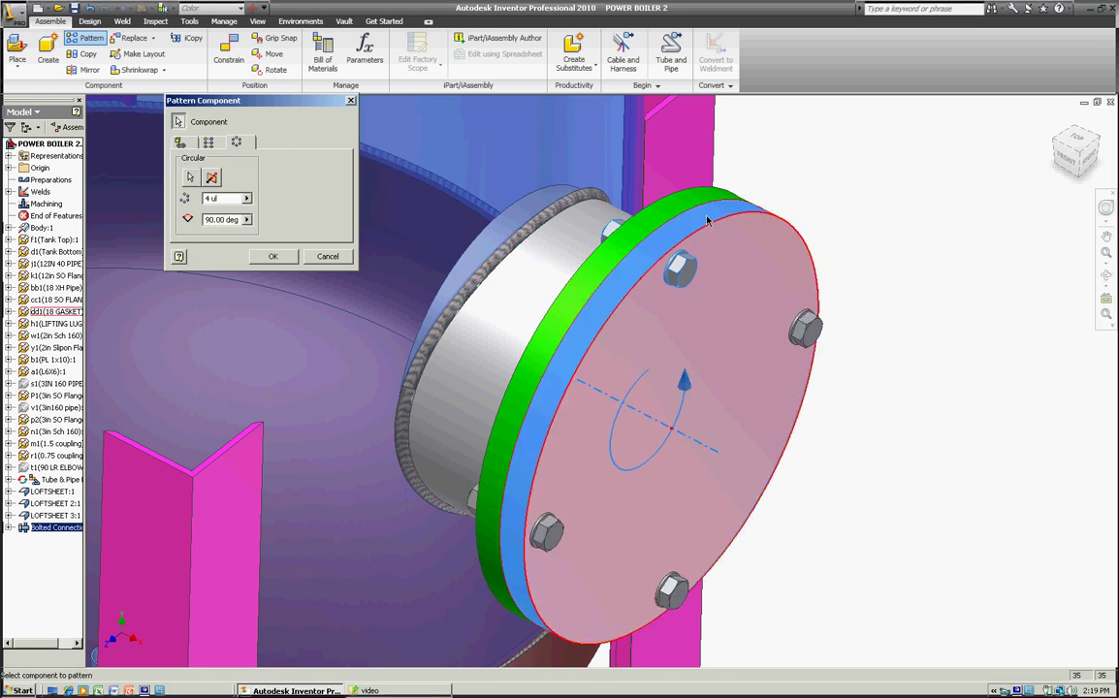
pyautogui.doubleClick(223, 199)
pyautogui.write('12')
pyautogui.doubleClick(238, 220)
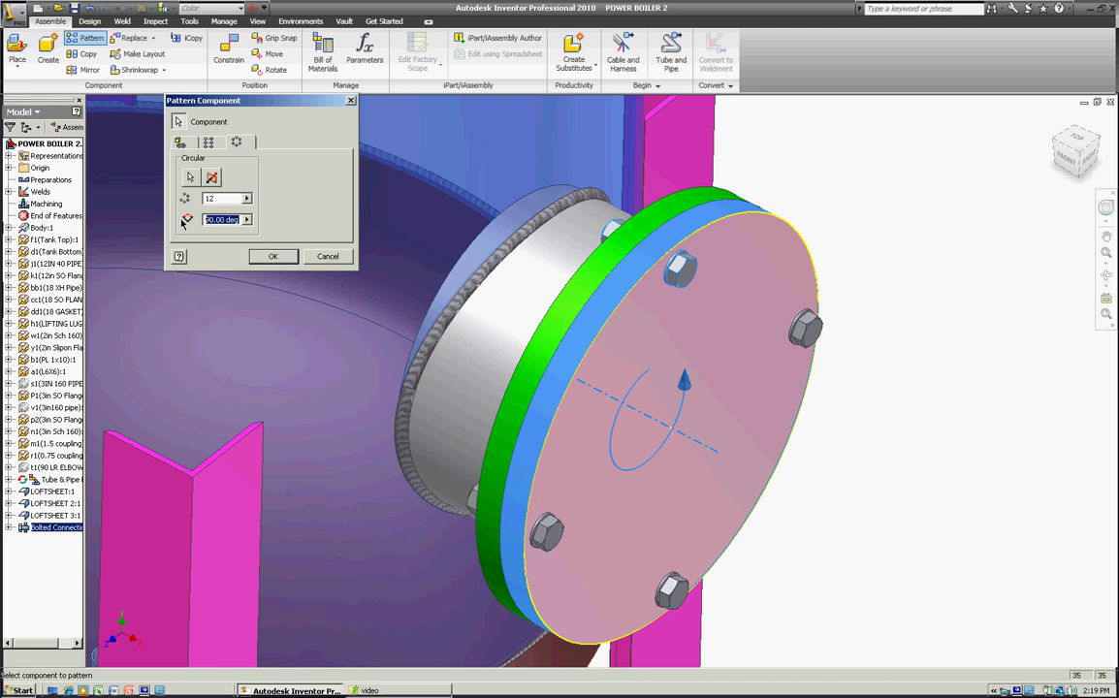
pyautogui.write('360')
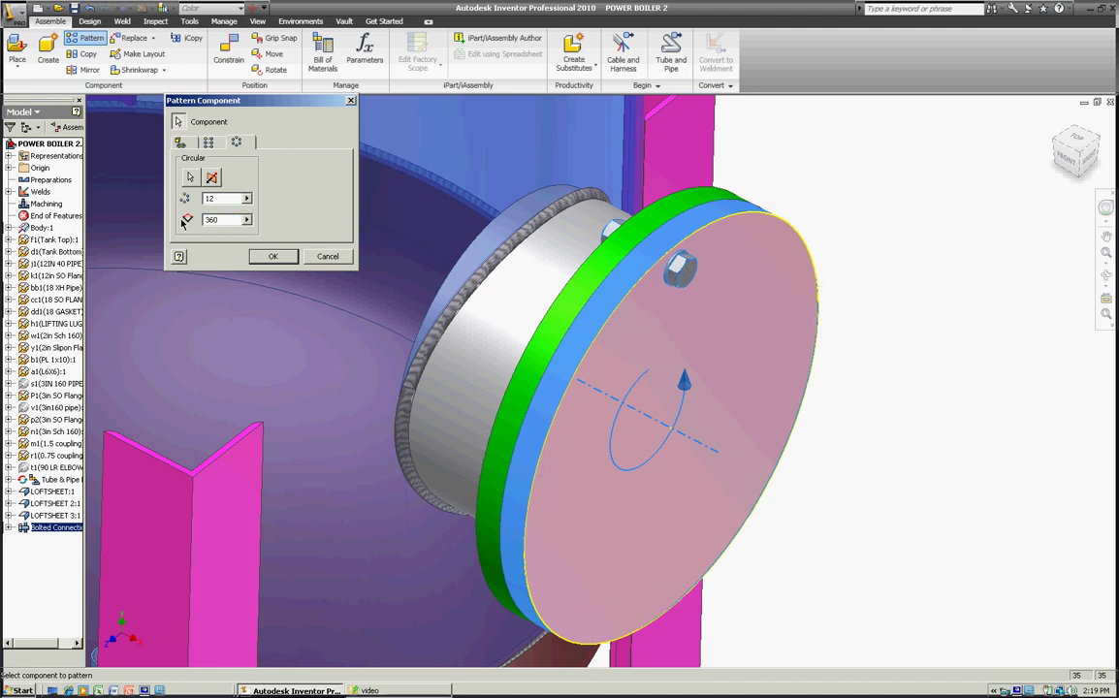
pyautogui.write('/12')
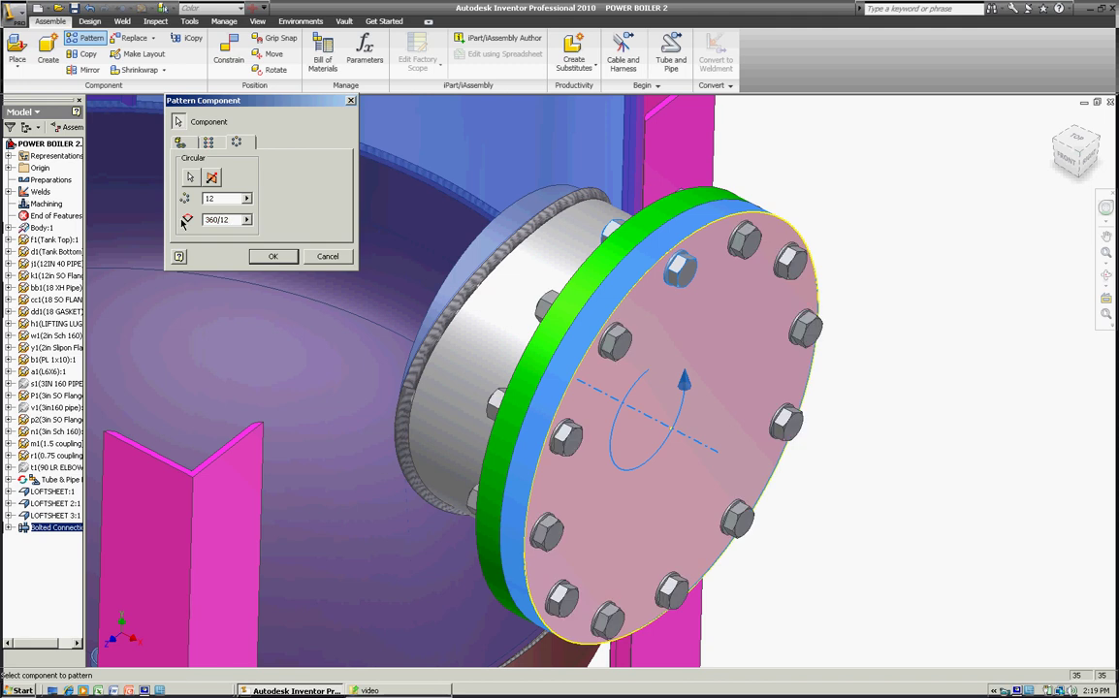
pyautogui.click(278, 259)
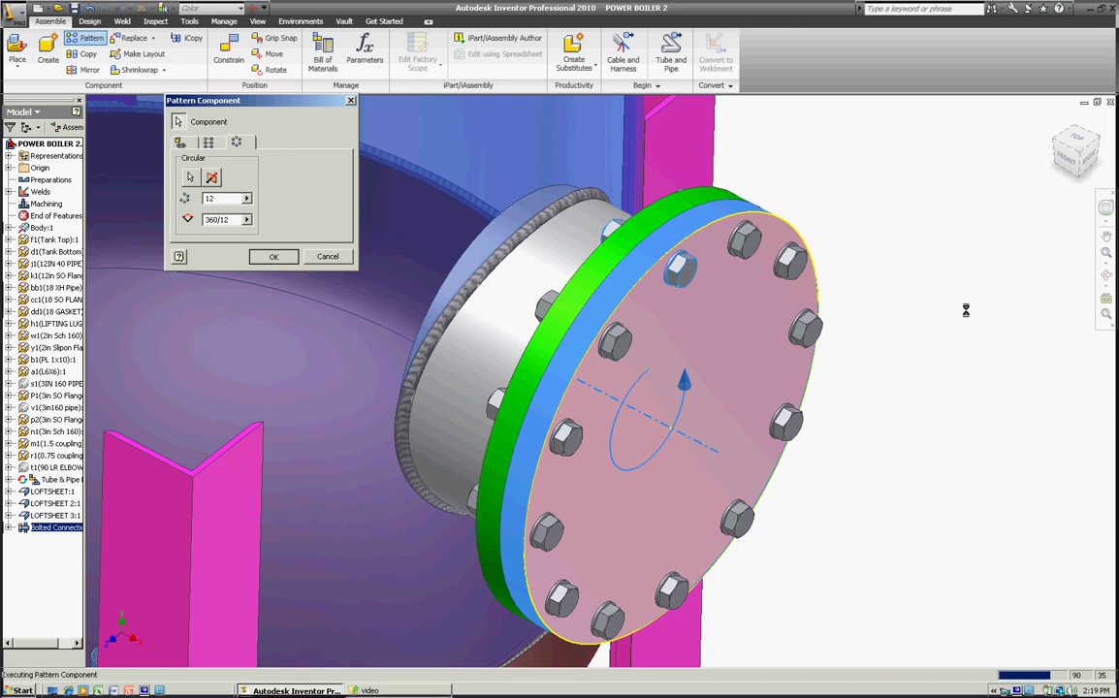